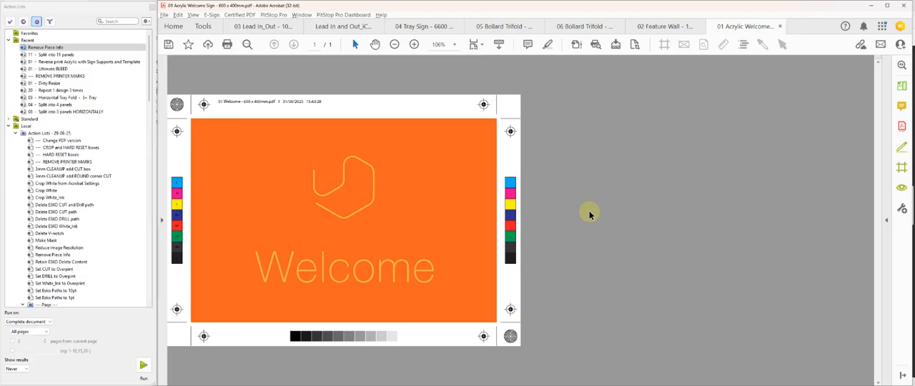
# - Show the welcome sign's page box sizes and run the Dirty Resize action on it at a scale of 400%
pyautogui.click(703, 45)
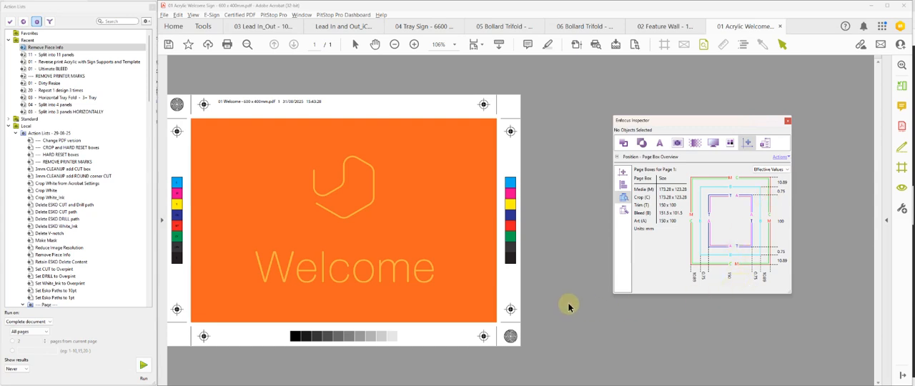
pyautogui.click(50, 83)
pyautogui.click(142, 364)
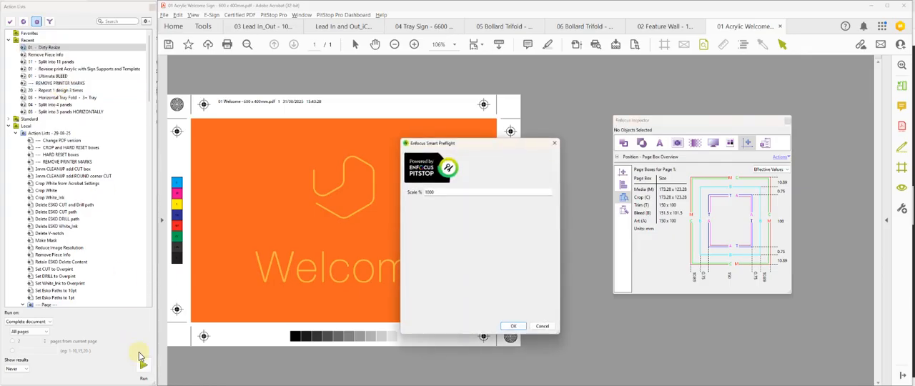
pyautogui.write('400')
pyautogui.press('Return')
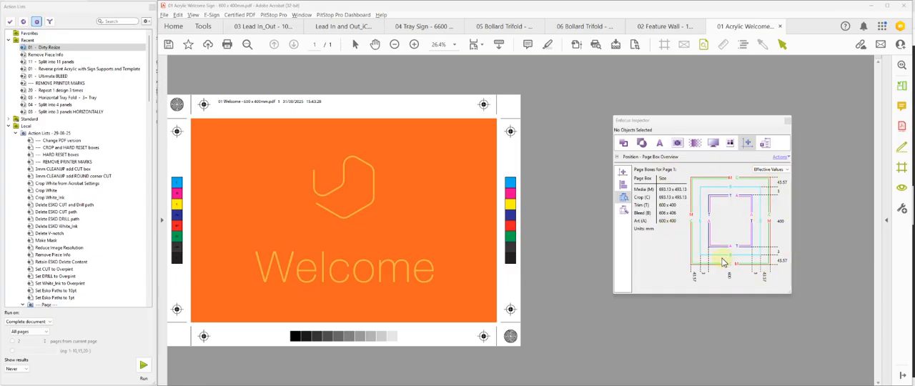
# - Remove the printer marks from the welcome sign and add 3 mm bleed with the Ultimate BLEED action, current bleed none, without ESKO cut
pyautogui.click(59, 83)
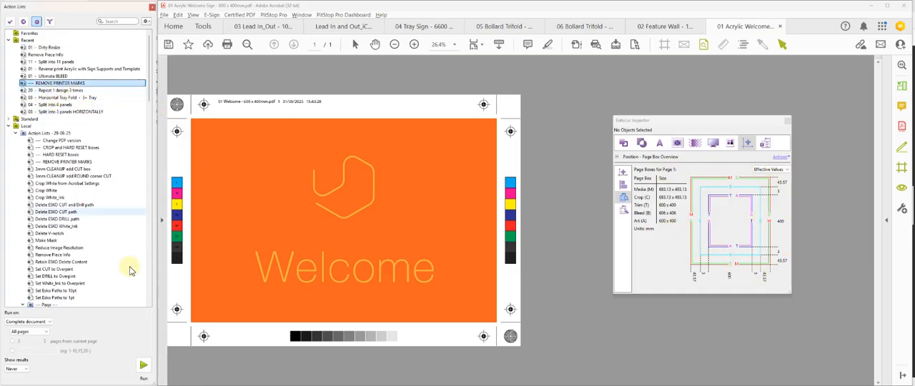
pyautogui.click(143, 367)
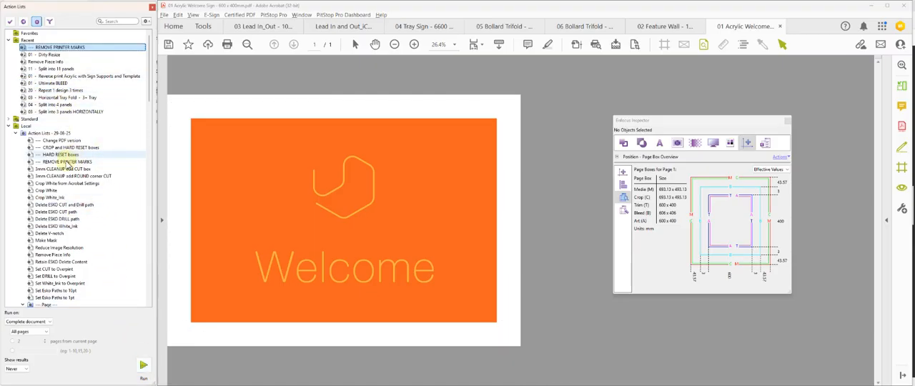
pyautogui.click(58, 84)
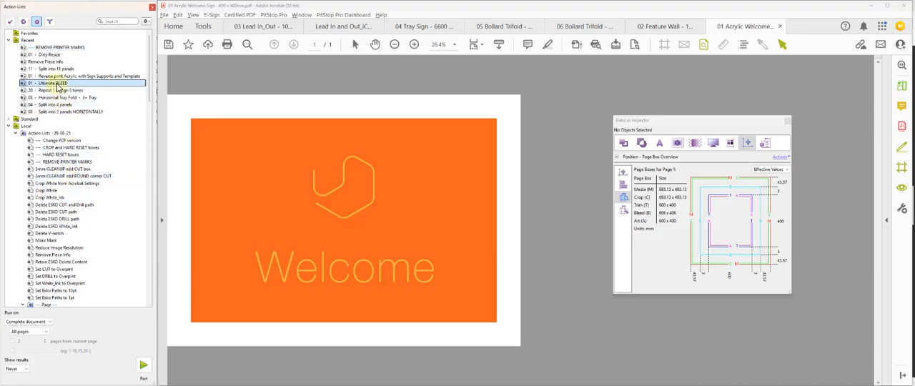
pyautogui.click(143, 364)
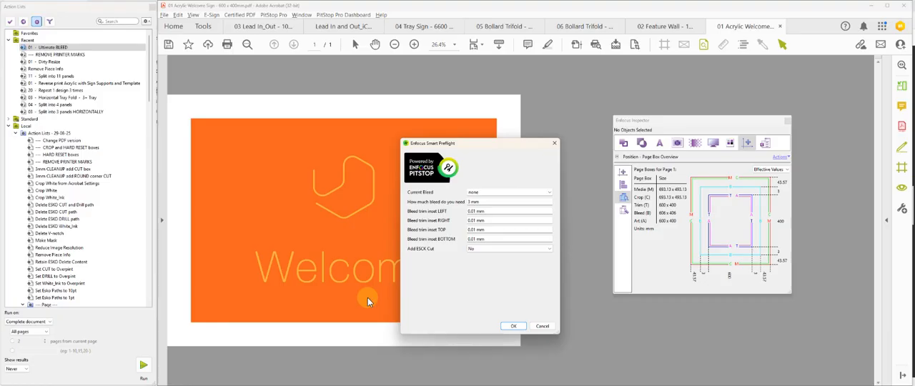
pyautogui.click(513, 326)
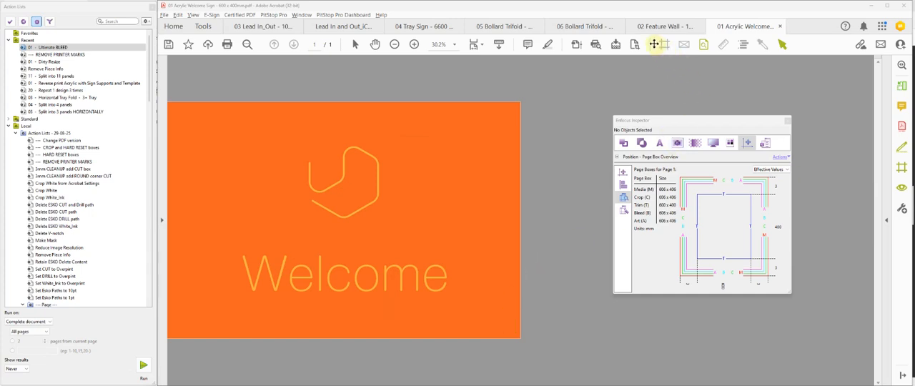
# - Display the page box outlines and examine the trim and bleed at a corner of the artwork up close
pyautogui.click(664, 44)
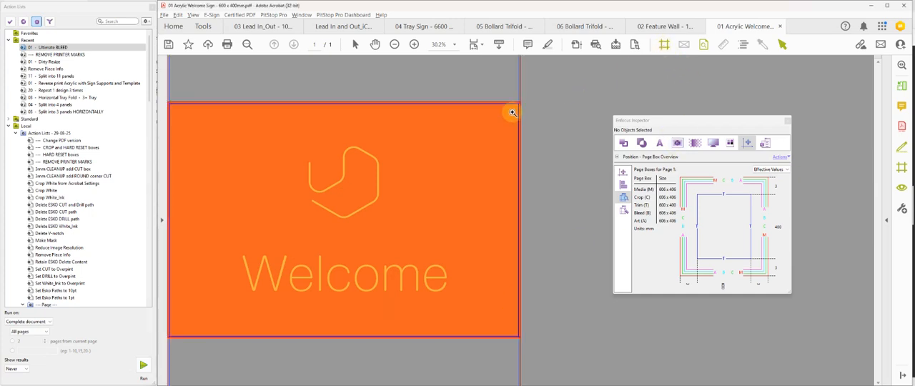
pyautogui.moveTo(517, 107); pyautogui.dragTo(538, 91)
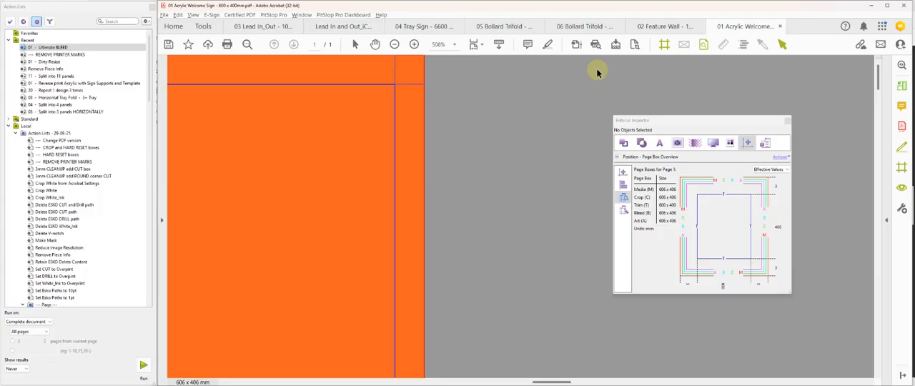
pyautogui.hotkey('ctrl', '0')
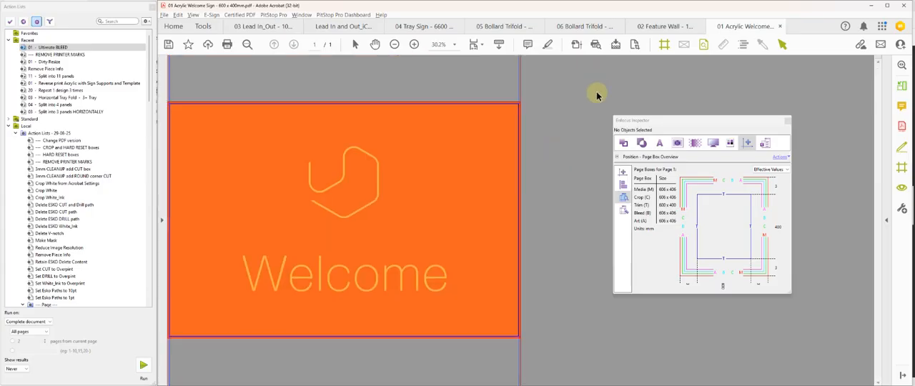
pyautogui.click(664, 44)
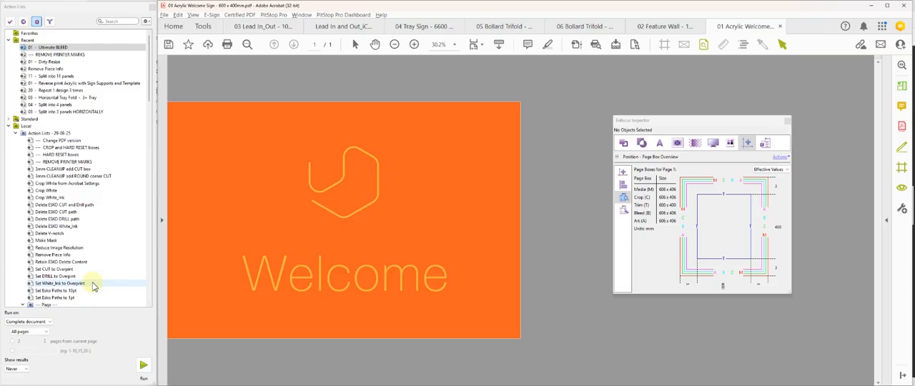
# - Close the Enfocus Inspector's page box overview
pyautogui.scroll(-4, 93, 285)
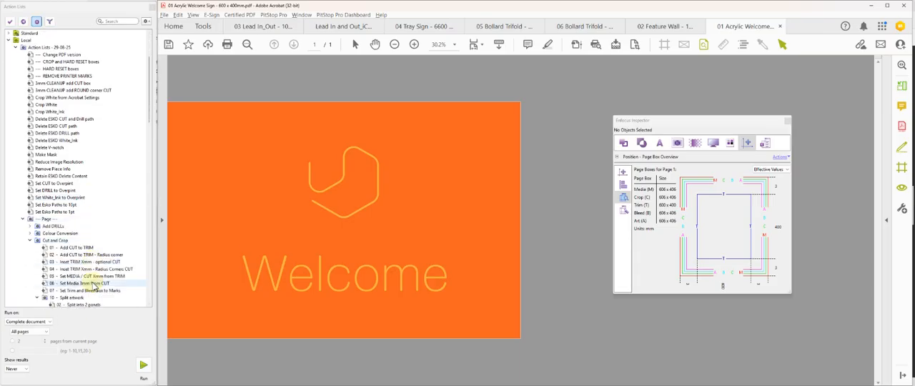
pyautogui.scroll(1, 93, 284)
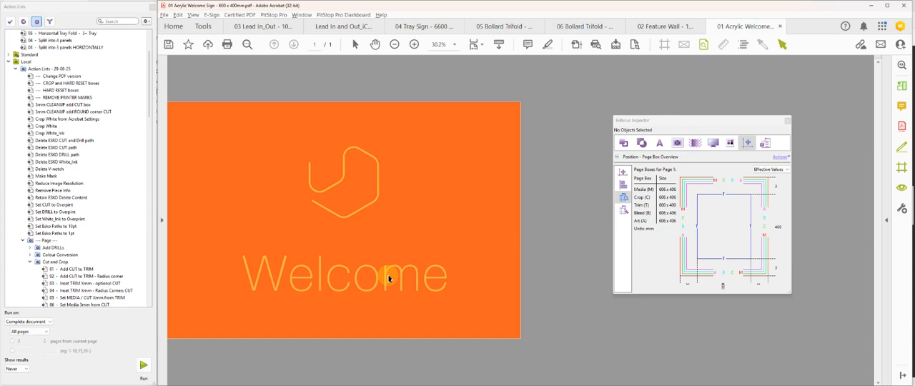
pyautogui.click(788, 123)
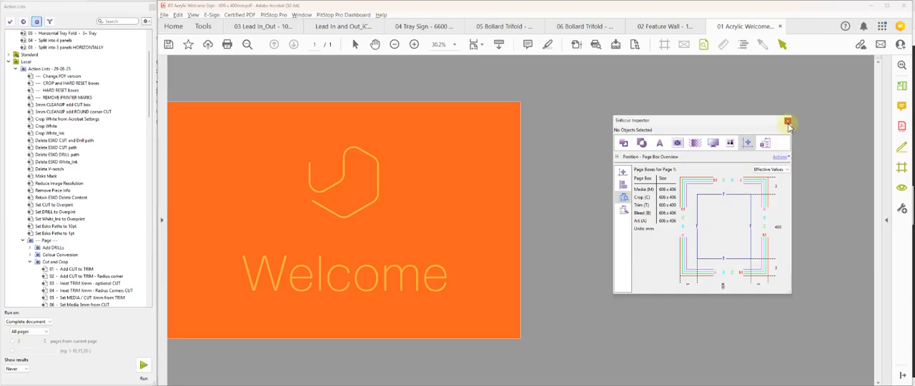
pyautogui.click(789, 123)
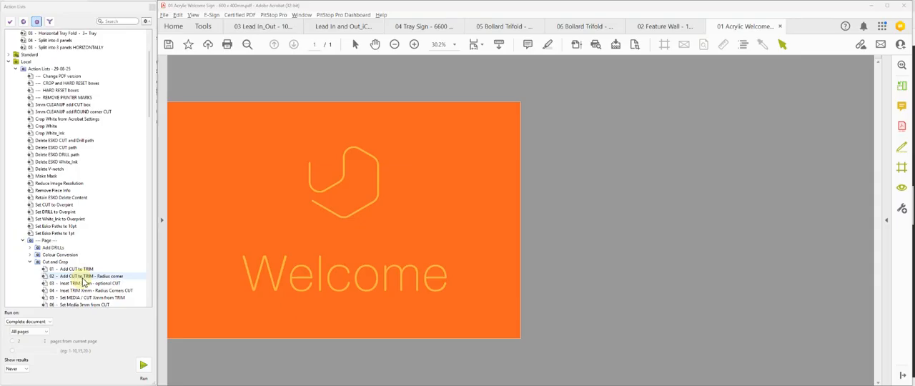
# - Start the Acrylic workflow's Reverse print Acrylic with Sign Supports and Template action with a round-corner radius of 5 mm
pyautogui.scroll(-6, 82, 276)
pyautogui.scroll(-10, 83, 275)
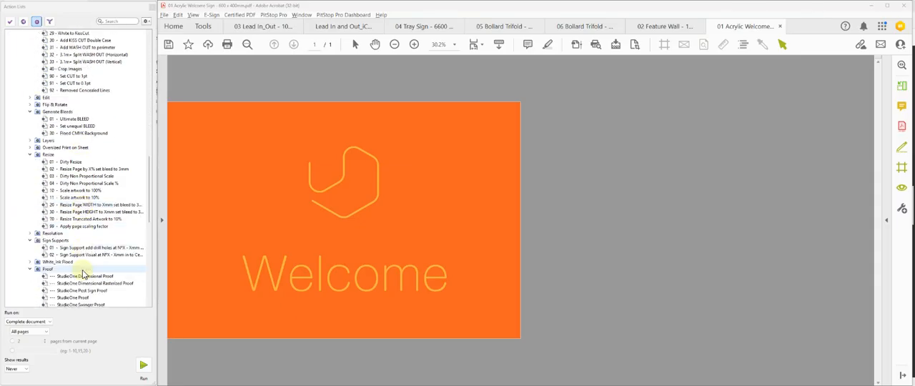
pyautogui.scroll(-4, 82, 275)
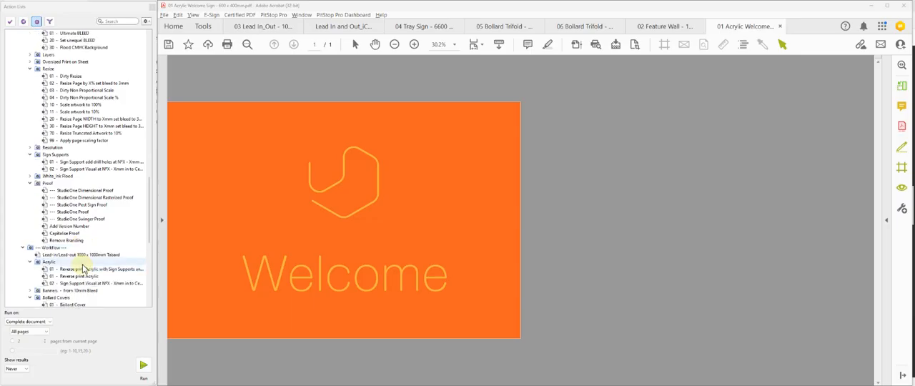
pyautogui.click(84, 268)
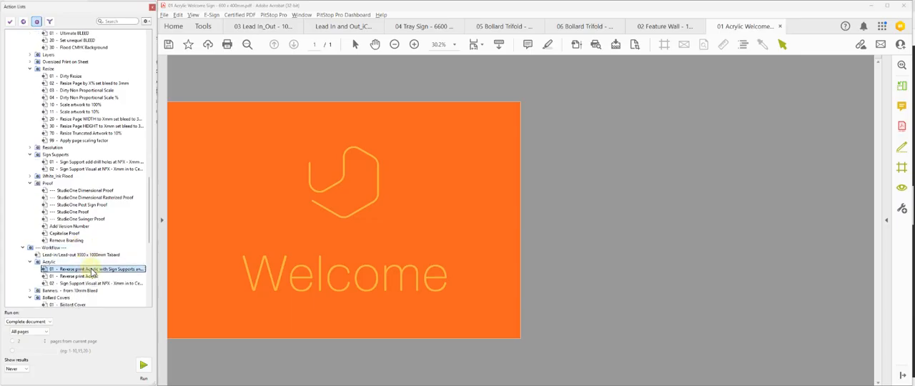
pyautogui.click(145, 367)
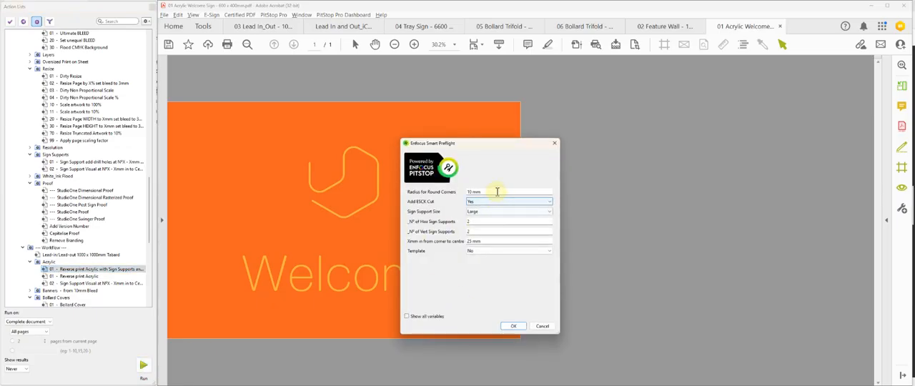
pyautogui.moveTo(495, 192); pyautogui.dragTo(438, 195)
pyautogui.write('5')
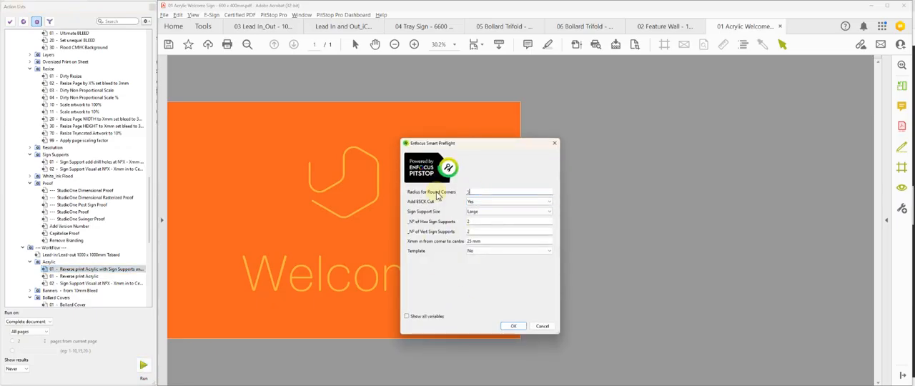
# - Run the reverse print action with Large sign supports, 3 horizontal supports, centres 30 mm in from the corner, and the template included
pyautogui.click(472, 212)
pyautogui.moveTo(478, 221); pyautogui.dragTo(446, 221)
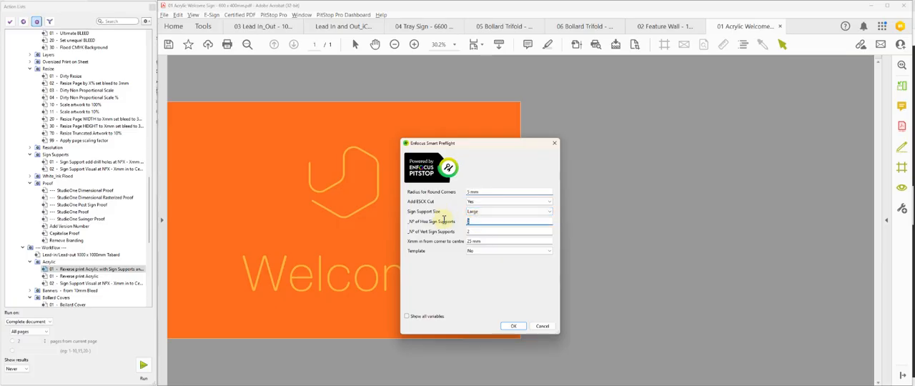
pyautogui.write('3')
pyautogui.moveTo(488, 242); pyautogui.dragTo(445, 241)
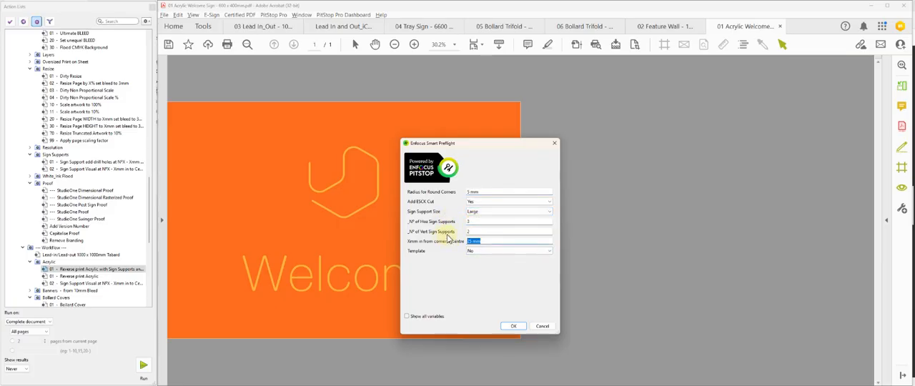
pyautogui.write('30')
pyautogui.click(476, 250)
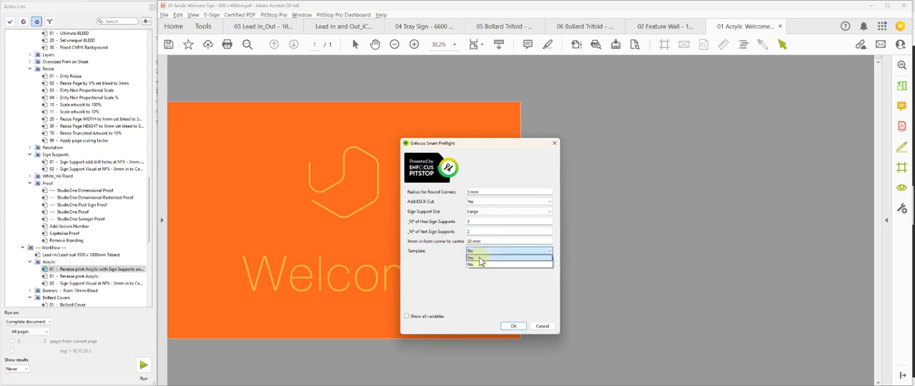
pyautogui.click(478, 260)
pyautogui.click(512, 328)
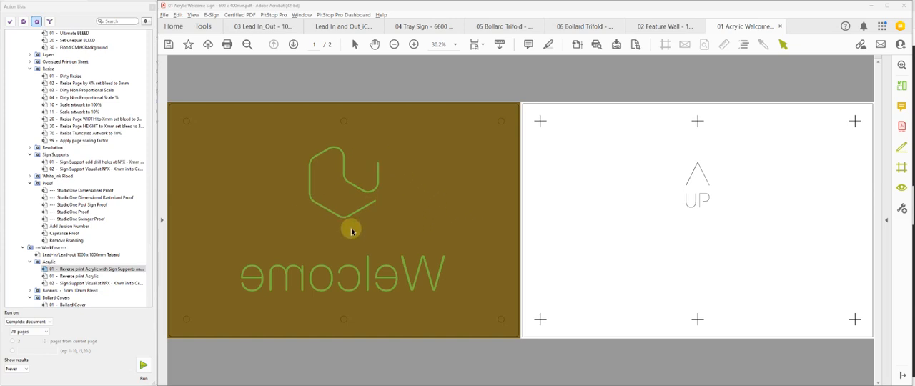
# - Examine the welcome sign's process and spot separations in Output Preview
pyautogui.click(576, 45)
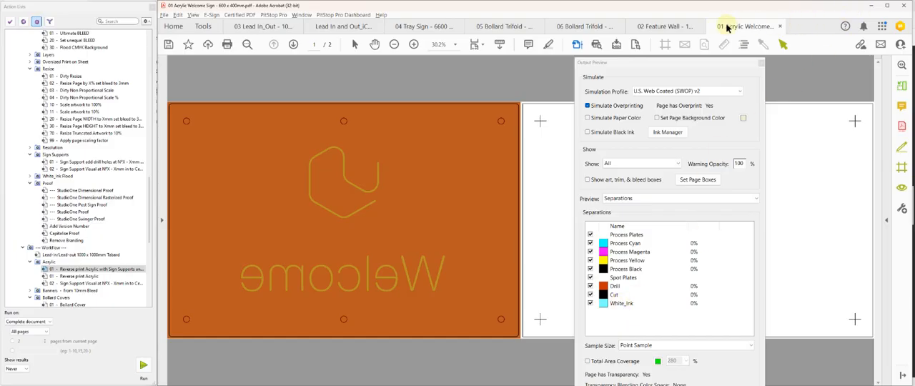
pyautogui.click(760, 62)
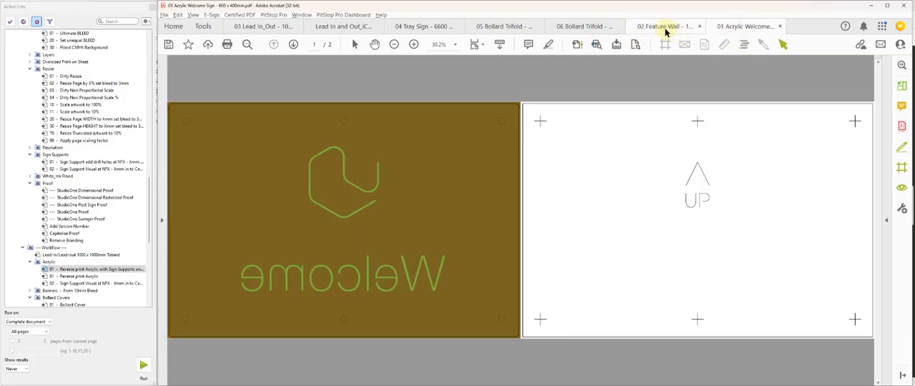
# - Switch to the 02 Feature Wall document and check its page box sizes
pyautogui.click(638, 29)
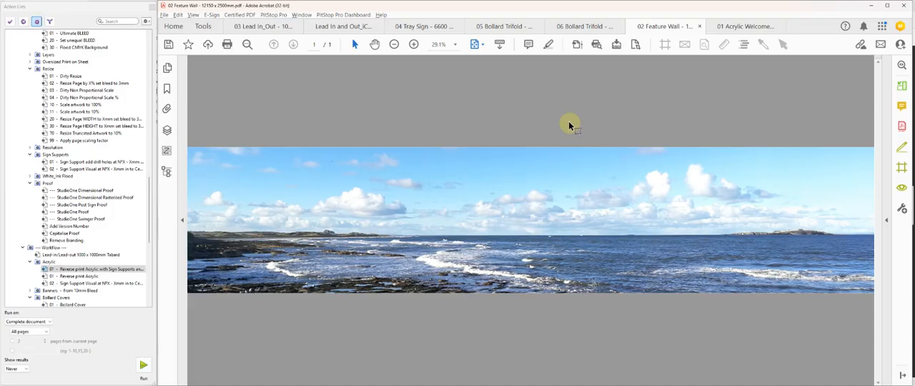
pyautogui.click(702, 47)
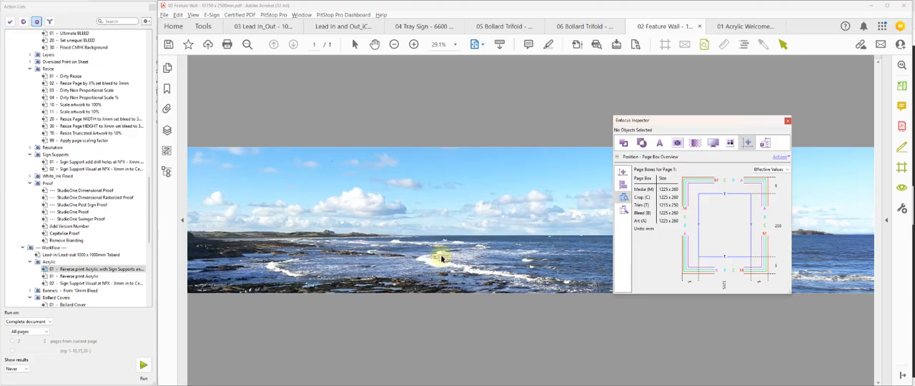
pyautogui.click(788, 121)
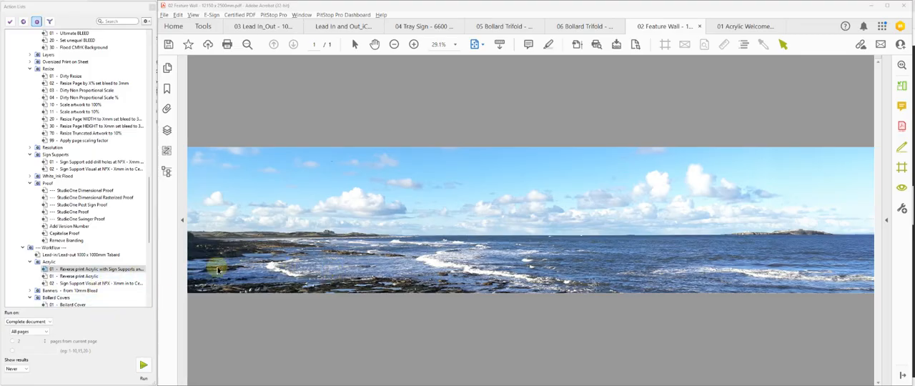
# - Start the Wallpaper workflow's StudioOne Wallpaper Fit Guide action on the feature wall document
pyautogui.click(109, 270)
pyautogui.scroll(-10, 109, 271)
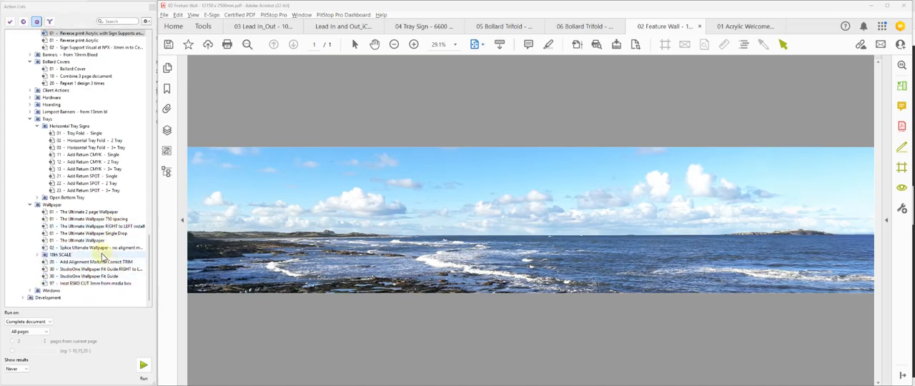
pyautogui.click(96, 241)
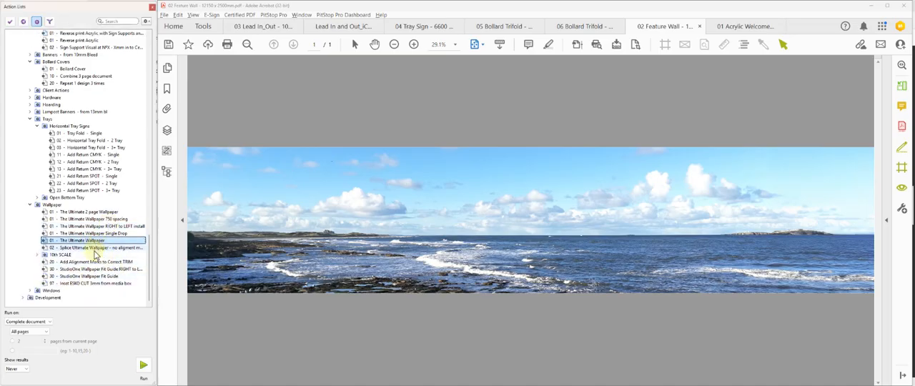
pyautogui.click(93, 276)
pyautogui.click(143, 365)
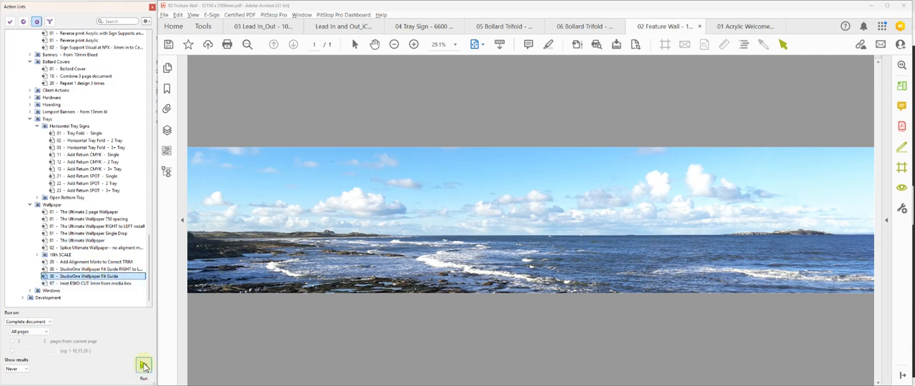
# - Run the fit guide action with the artwork scale at 10th Size, 11 drops and Unbranded branding
pyautogui.click(474, 194)
pyautogui.click(468, 190)
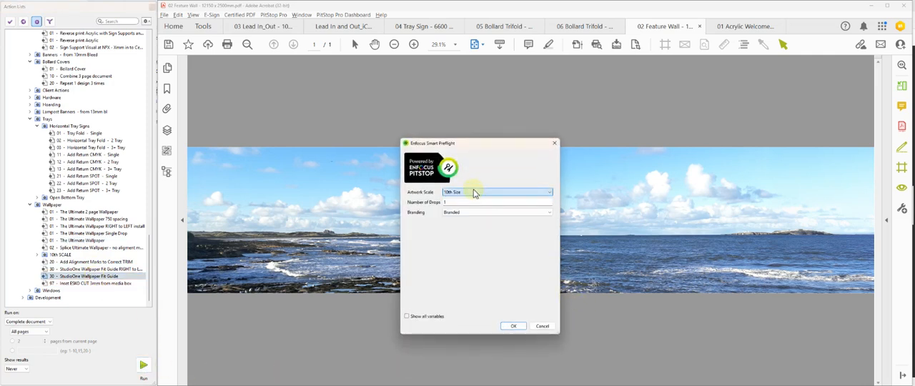
pyautogui.click(447, 203)
pyautogui.write('11')
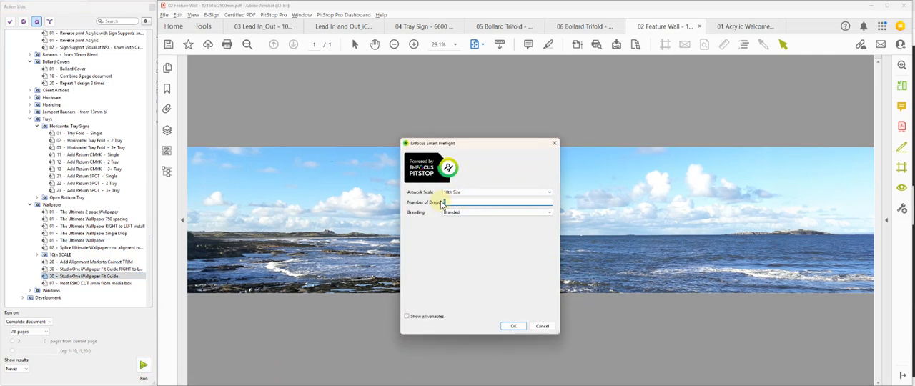
pyautogui.press('Tab')
pyautogui.click(474, 213)
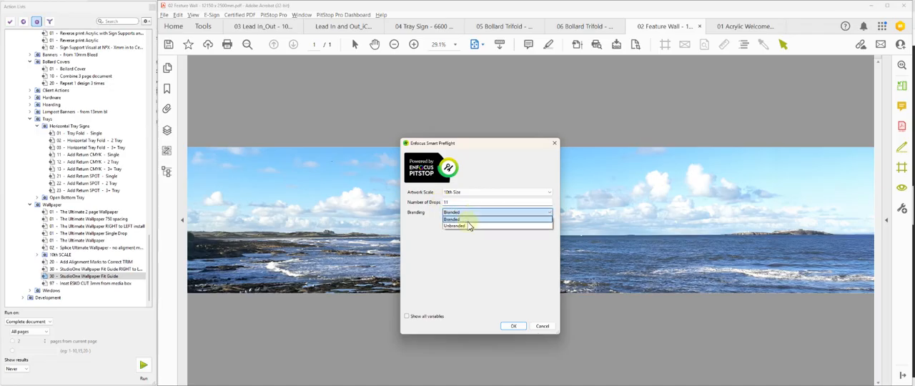
pyautogui.click(469, 226)
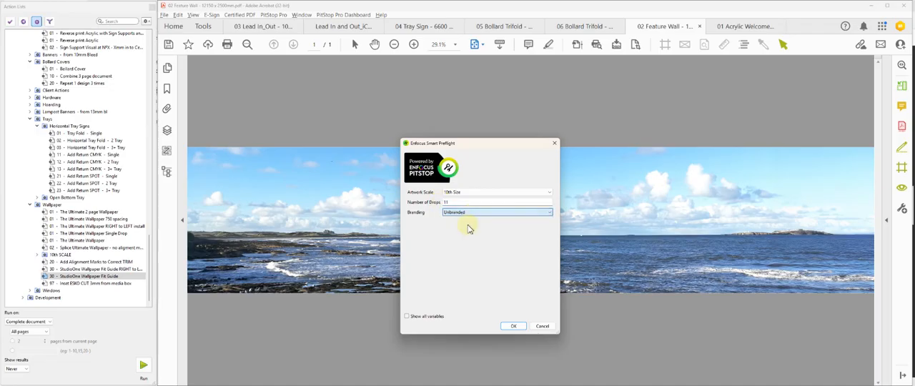
pyautogui.click(514, 326)
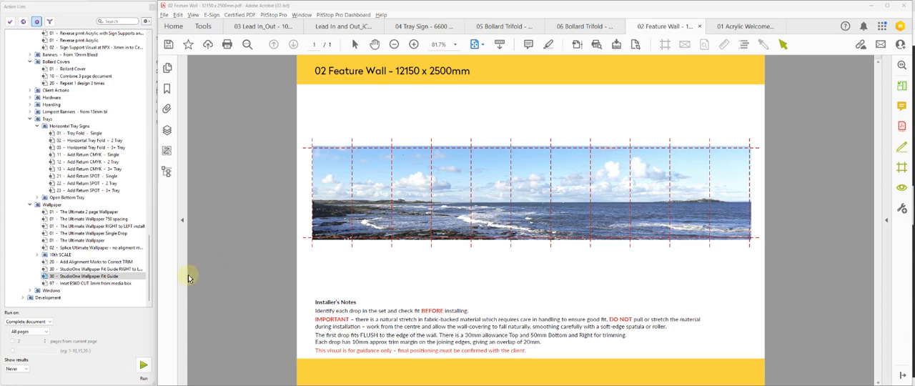
# - Revert the feature wall document to its previously saved version
pyautogui.click(164, 14)
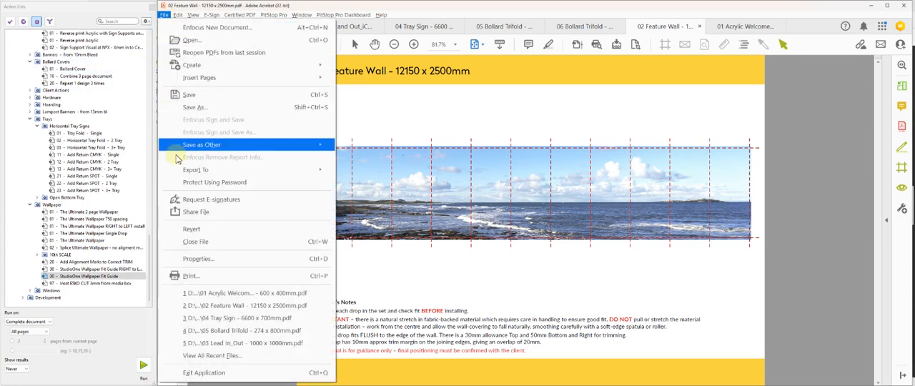
pyautogui.click(194, 229)
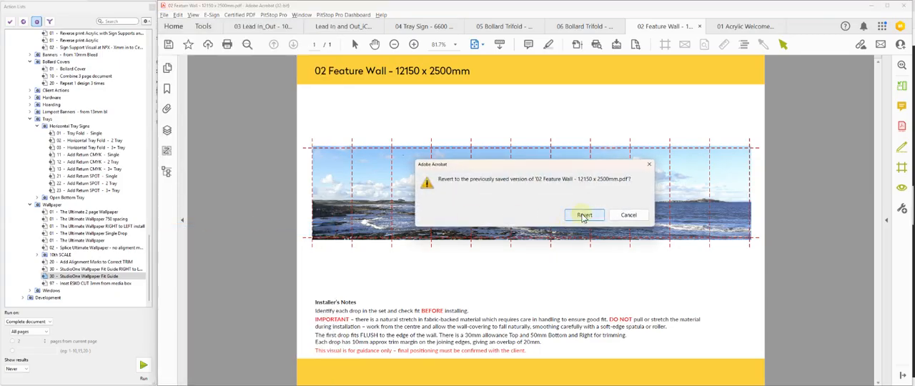
pyautogui.click(583, 215)
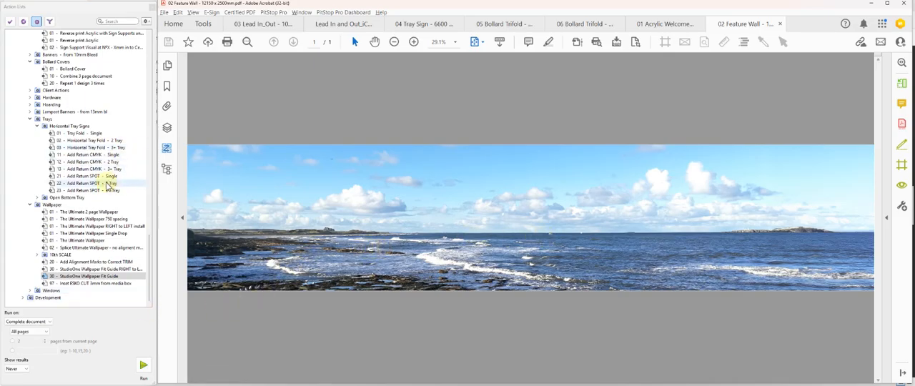
# - Run the Split into 11 panels action on the feature wall at Full Size with 5 mm bleed and no ESKO cut
pyautogui.scroll(10, 107, 185)
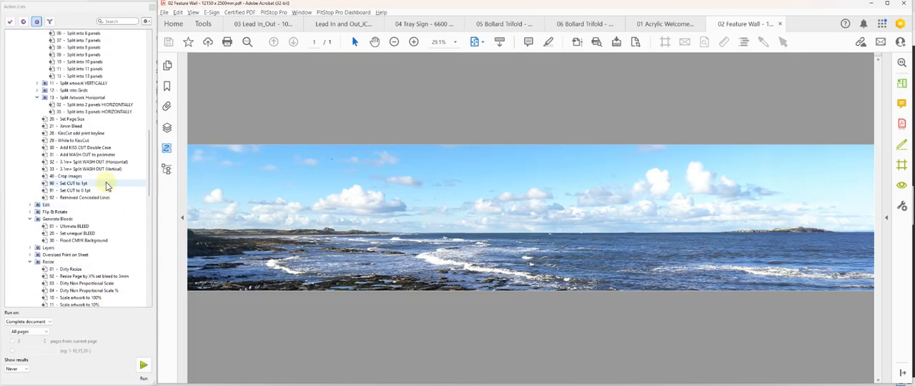
pyautogui.scroll(6, 107, 185)
pyautogui.click(96, 197)
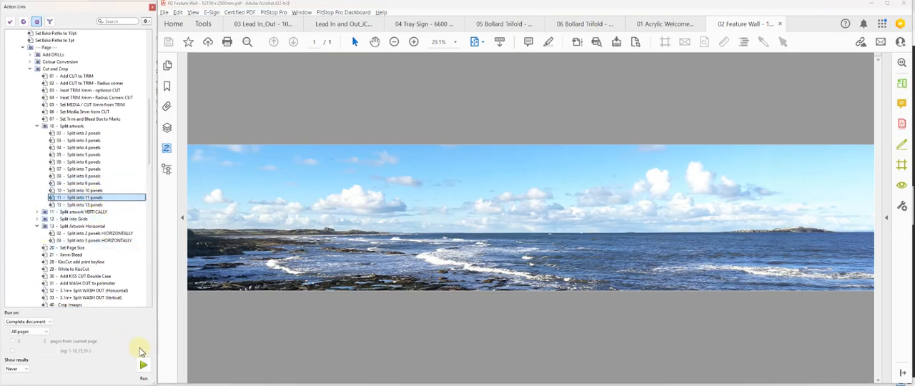
pyautogui.click(143, 365)
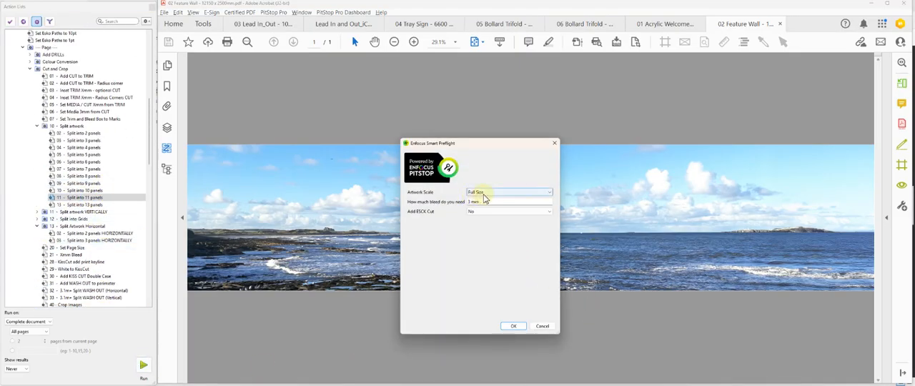
pyautogui.click(490, 202)
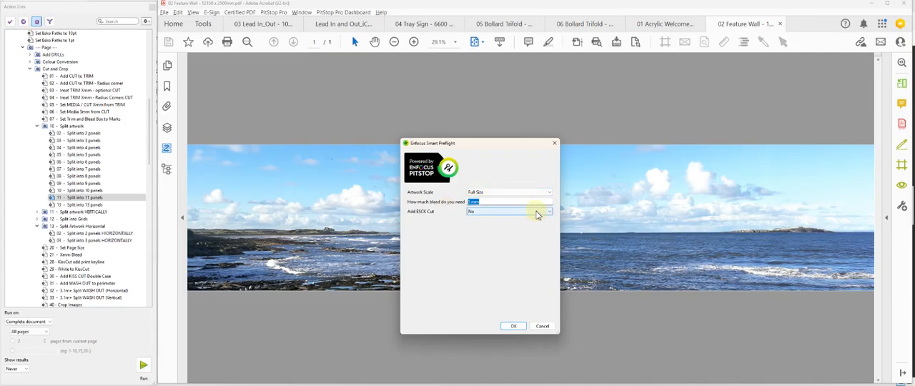
pyautogui.write('5')
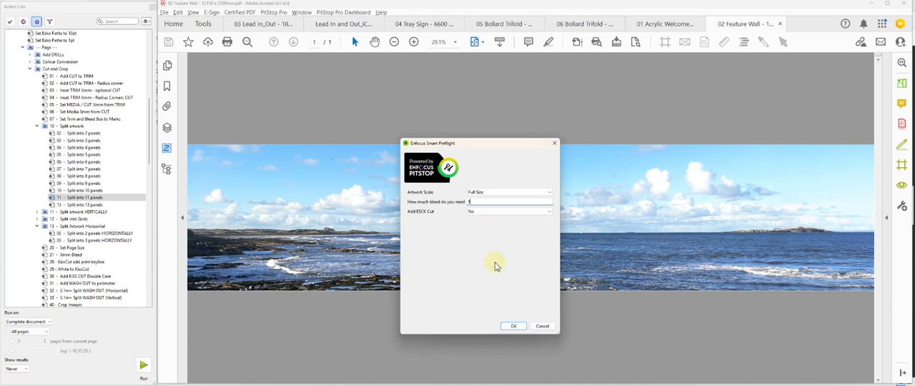
pyautogui.click(514, 327)
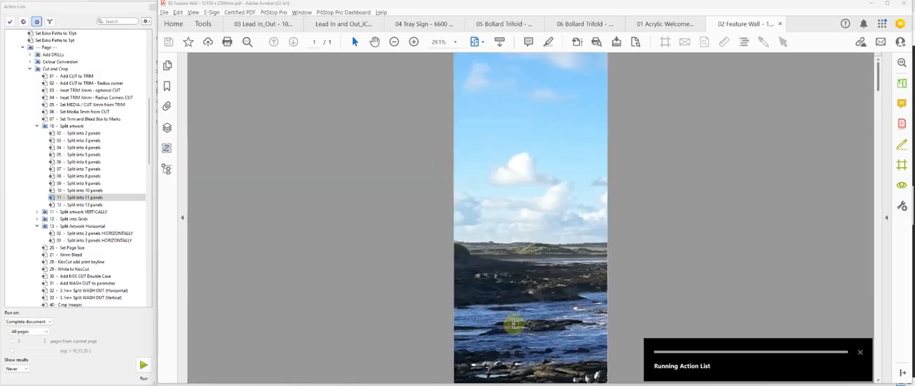
# - Look over the split panels in Organize Pages, and display the page boxes and their sizes for the first panel
pyautogui.click(902, 83)
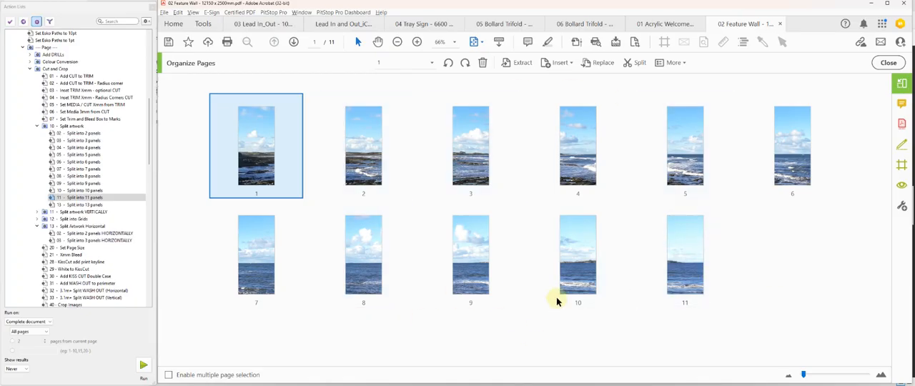
pyautogui.click(888, 63)
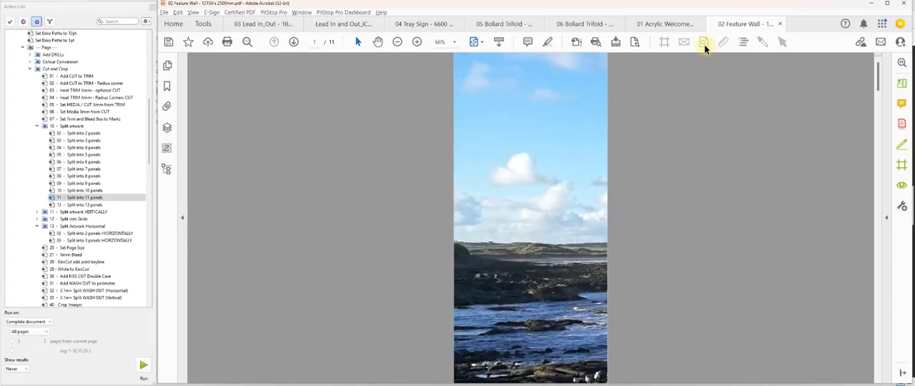
pyautogui.click(703, 42)
pyautogui.click(664, 41)
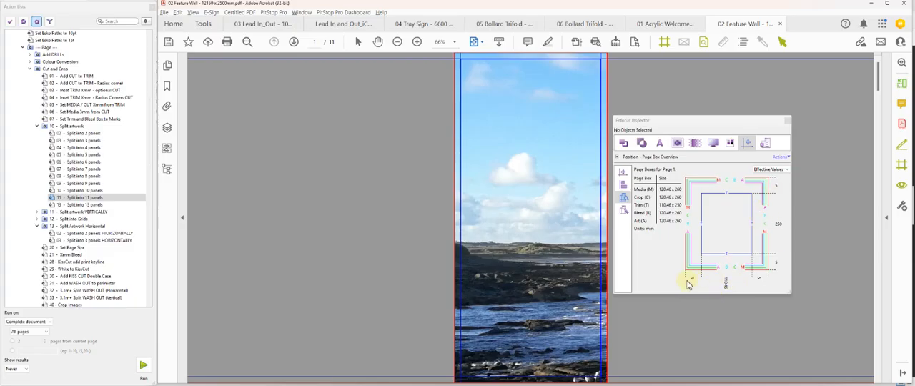
# - Page through the split panels to check their trim and bleed boxes, and return to the first panel
pyautogui.click(293, 41)
pyautogui.click(294, 41)
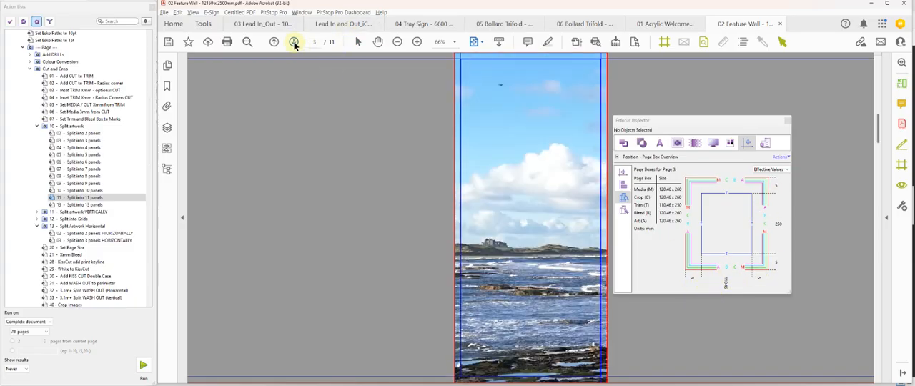
pyautogui.click(294, 42)
pyautogui.click(294, 41)
pyautogui.click(294, 41)
pyautogui.click(294, 41)
pyautogui.click(293, 42)
pyautogui.click(294, 41)
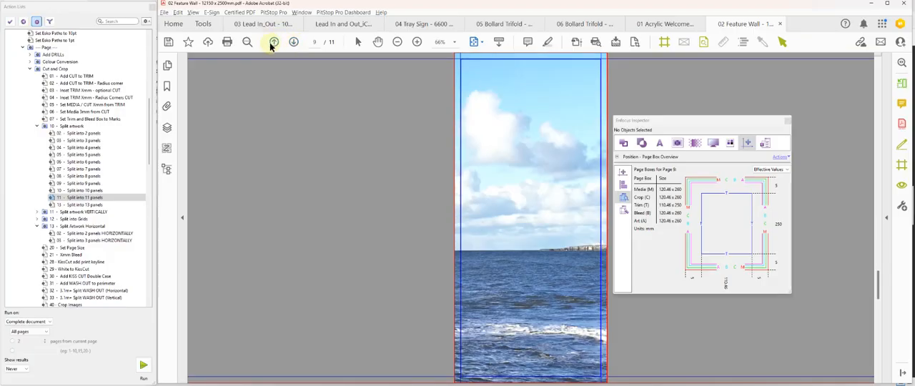
pyautogui.click(273, 42)
pyautogui.click(273, 42)
pyautogui.click(273, 42)
pyautogui.click(273, 42)
pyautogui.click(273, 43)
pyautogui.click(273, 42)
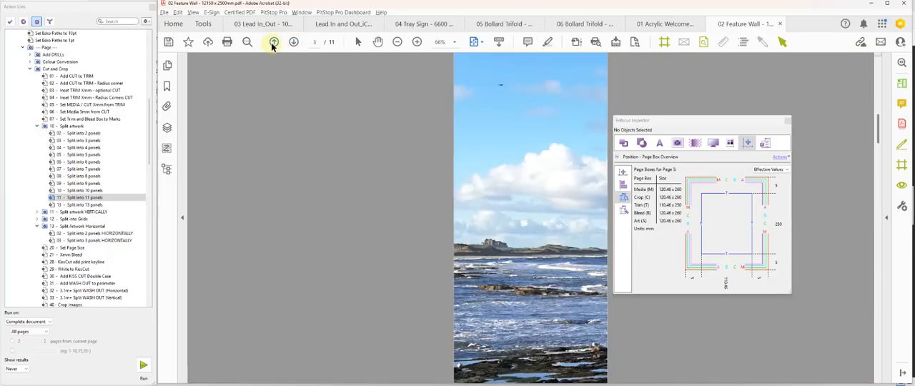
pyautogui.click(273, 42)
pyautogui.click(273, 42)
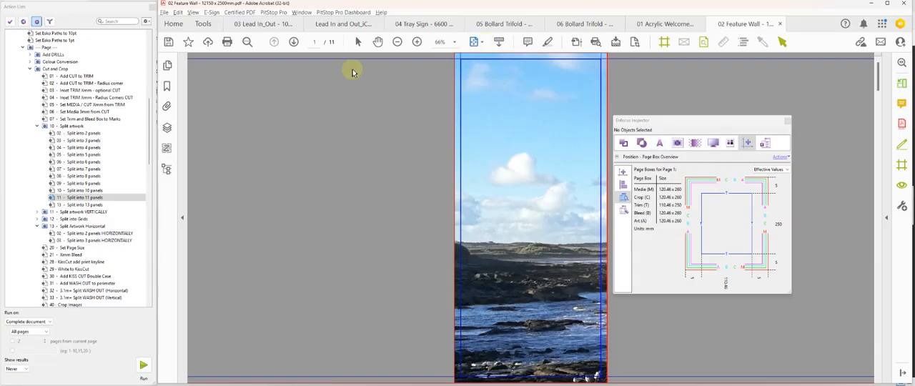
# - Run The Ultimate Wallpaper action on the split panels with artwork scale 10th Size and 4 alignment marks
pyautogui.scroll(-2, 110, 278)
pyautogui.scroll(-10, 111, 279)
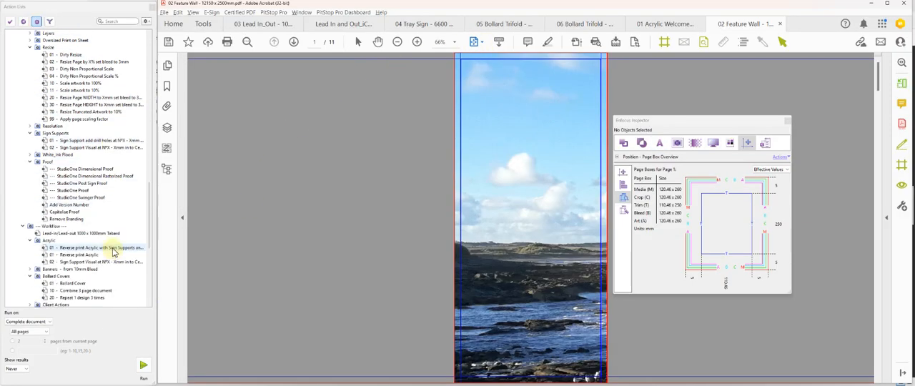
pyautogui.scroll(-1, 111, 253)
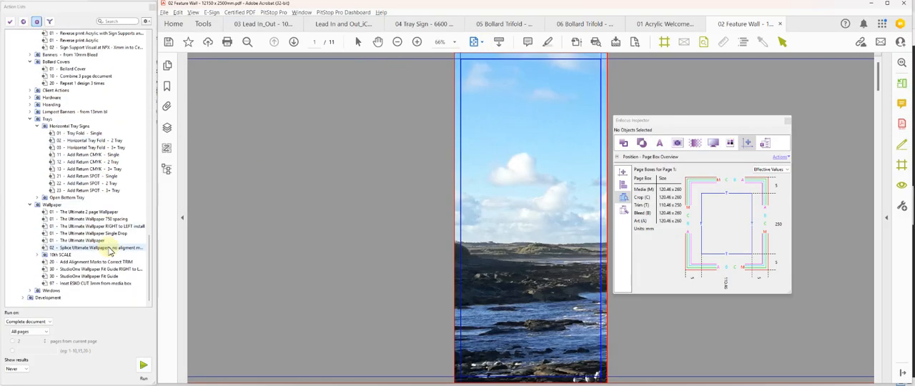
pyautogui.click(84, 240)
pyautogui.click(143, 365)
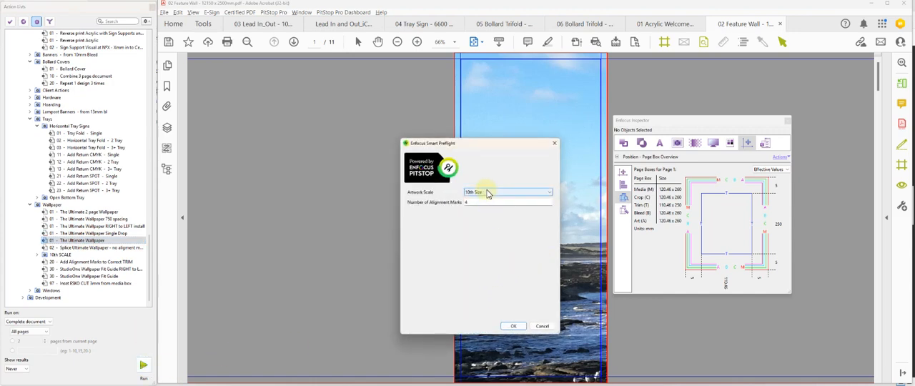
pyautogui.click(510, 326)
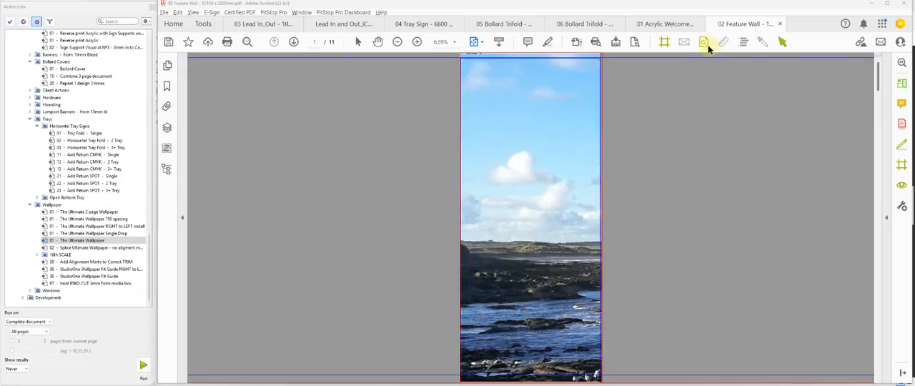
# - Hide the page box outlines and inspect the drop label along the first panel's upper edge
pyautogui.click(665, 42)
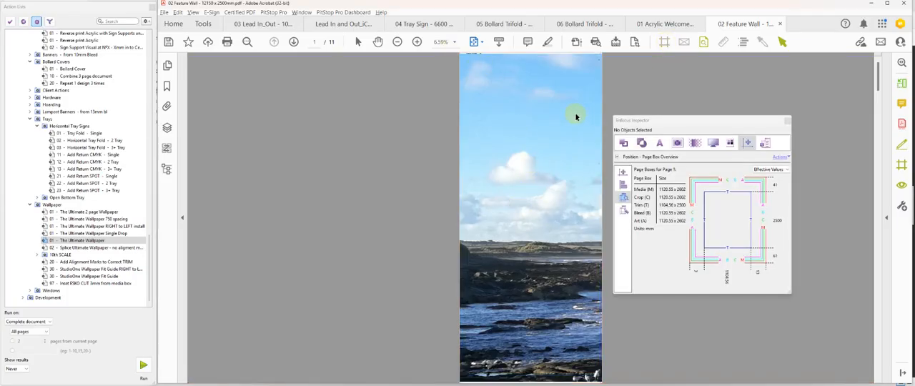
pyautogui.moveTo(494, 69); pyautogui.dragTo(452, 58)
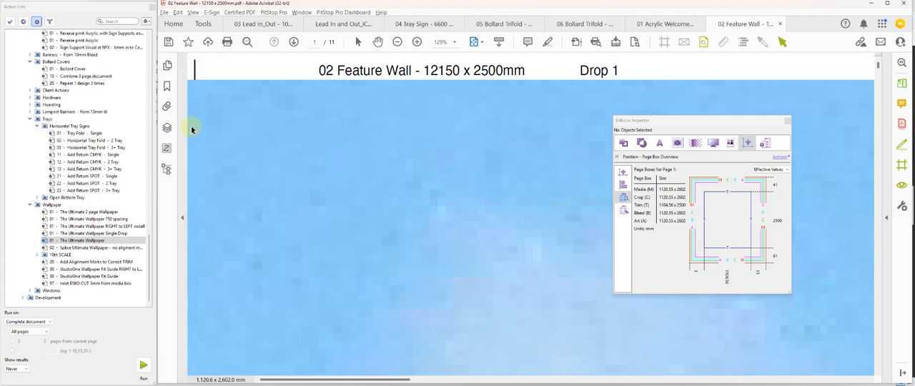
pyautogui.hotkey('ctrl', '0')
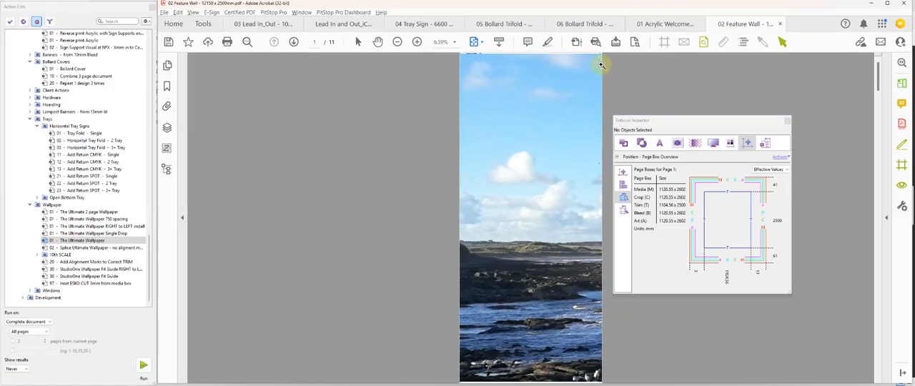
# - Inspect the trim and alignment marks near the first panel's upper-right corner, and return to the full-page view
pyautogui.moveTo(594, 63); pyautogui.dragTo(615, 56)
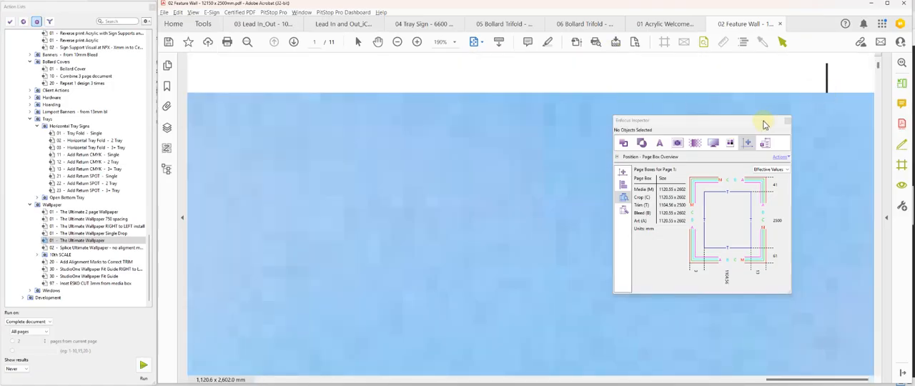
pyautogui.moveTo(763, 125); pyautogui.dragTo(631, 131)
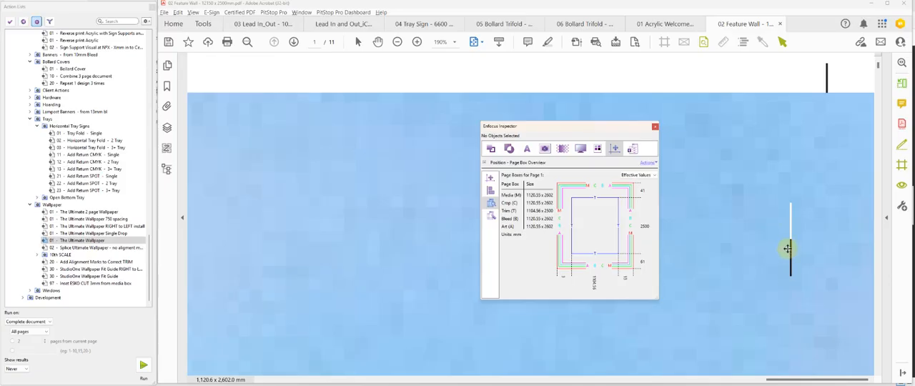
pyautogui.click(829, 208)
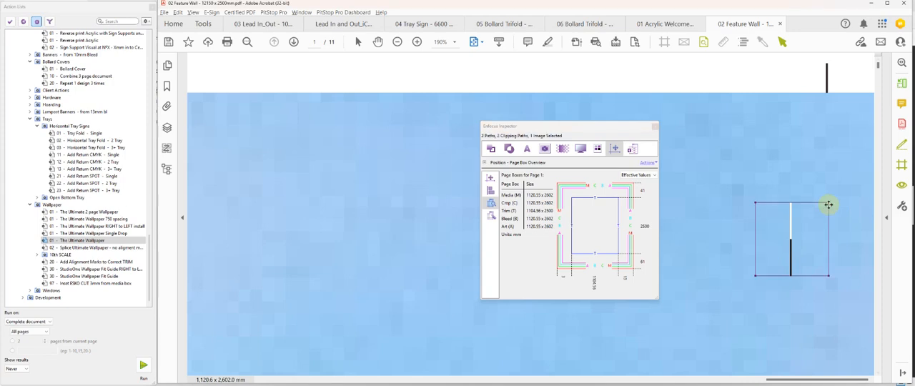
pyautogui.hotkey('ctrl', '0')
pyautogui.click(388, 125)
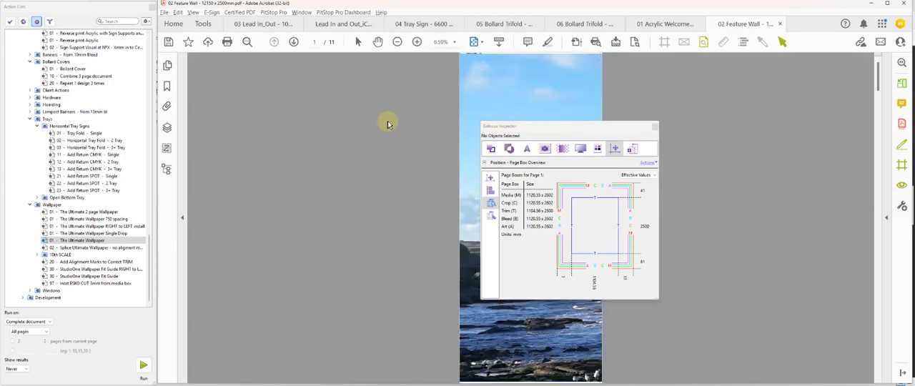
# - Inspect the second drop's page boxes and the alignment marks at its upper-right corner, and page through to the last drop
pyautogui.click(294, 42)
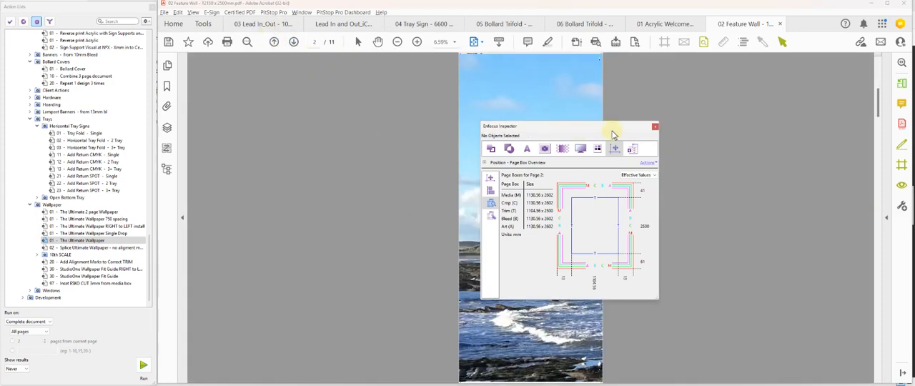
pyautogui.moveTo(613, 135); pyautogui.dragTo(765, 120)
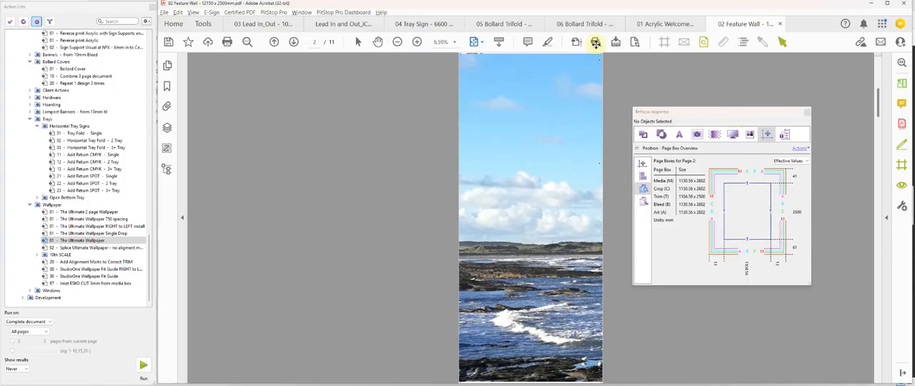
pyautogui.moveTo(448, 76); pyautogui.dragTo(615, 44)
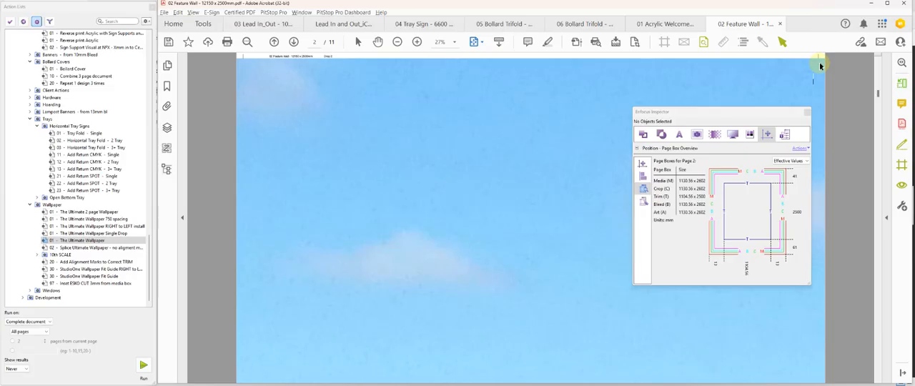
pyautogui.hotkey('ctrl', '0')
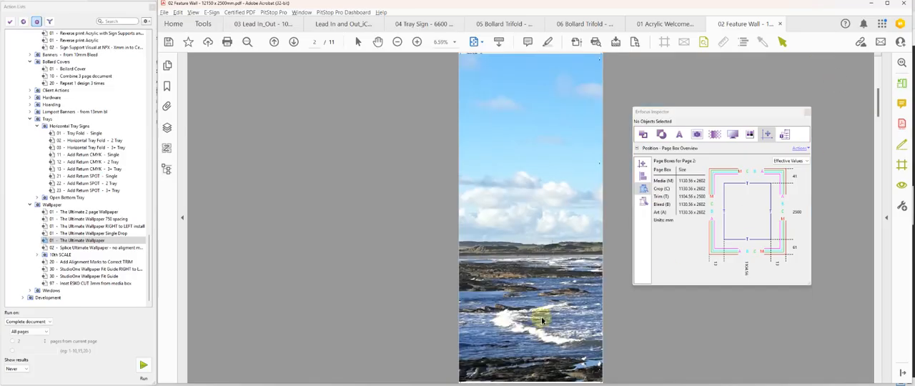
pyautogui.scroll(-9, 512, 312)
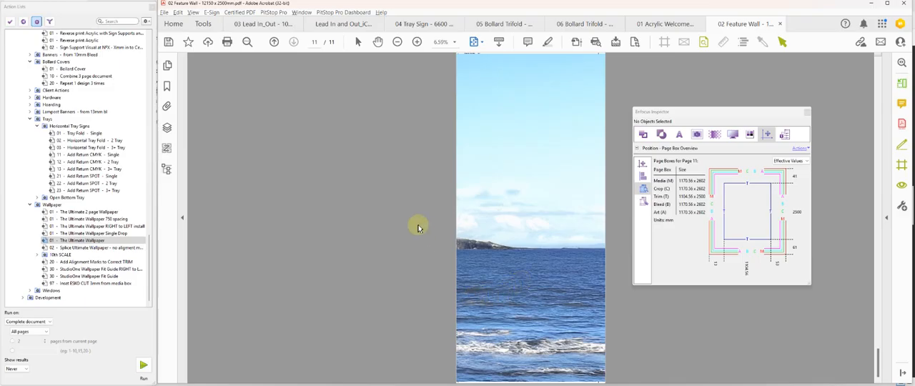
# - Display the 03 Lead In_Out PDF without the Inspector, and switch to the 1m Lead In_Out model in SketchUp
pyautogui.click(254, 26)
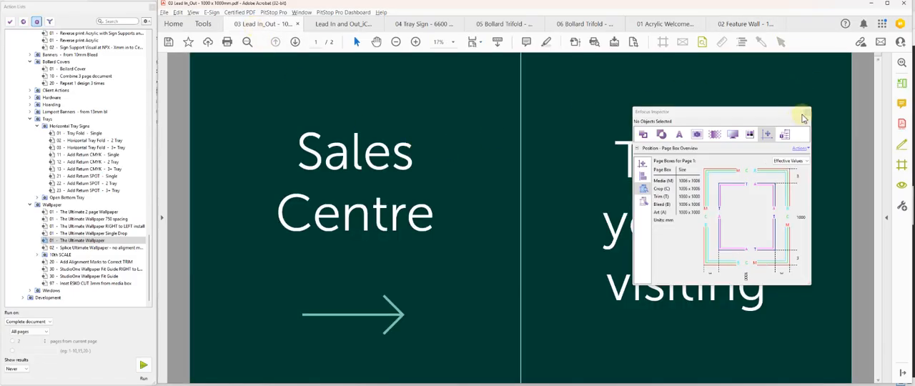
pyautogui.click(802, 116)
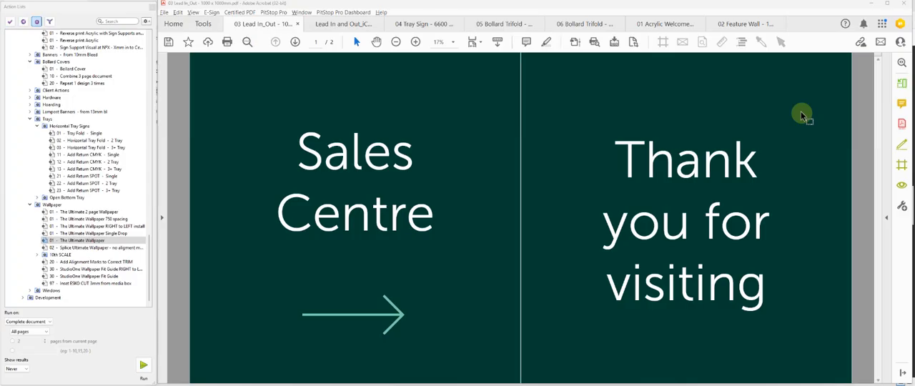
pyautogui.moveTo(622, 369)
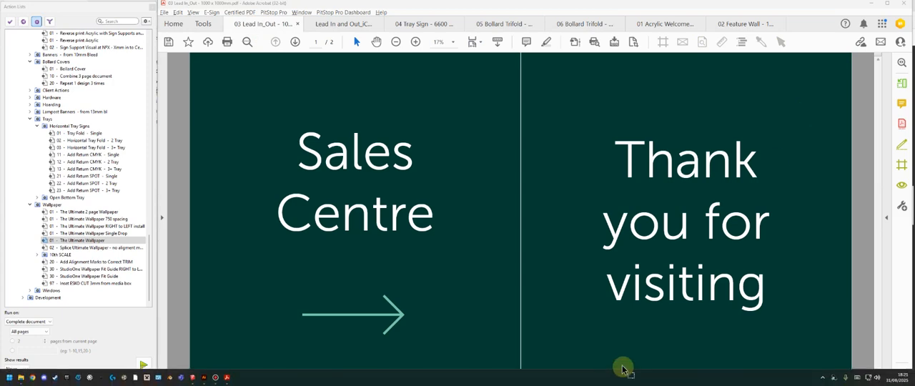
pyautogui.hotkey('alt', 'Tab')
pyautogui.click(522, 229)
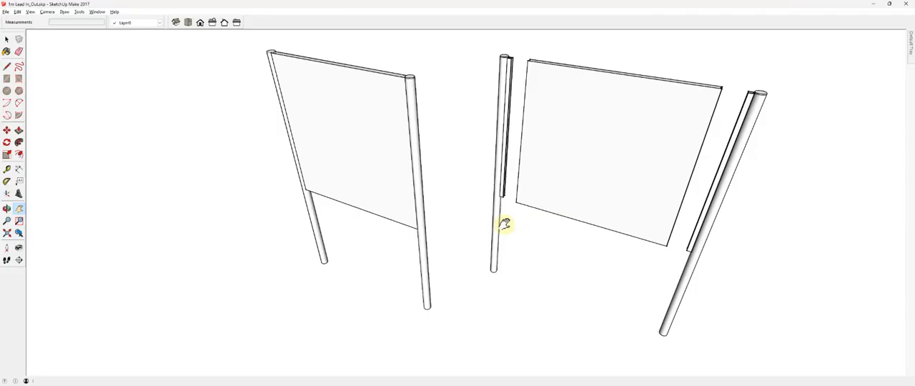
# - Orbit around the assembled and exploded sign models to examine how the panel, side rails and posts fit together from both sides
pyautogui.press('o')
pyautogui.moveTo(563, 294); pyautogui.dragTo(506, 312)
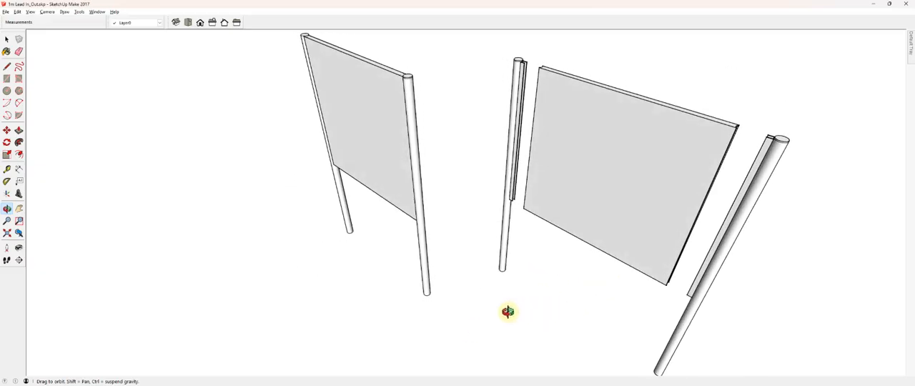
pyautogui.press('h')
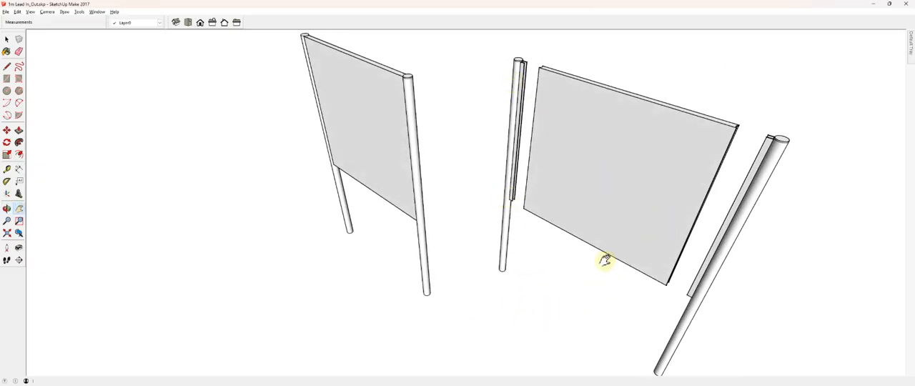
pyautogui.press('o')
pyautogui.moveTo(509, 193); pyautogui.dragTo(525, 187)
pyautogui.press('h')
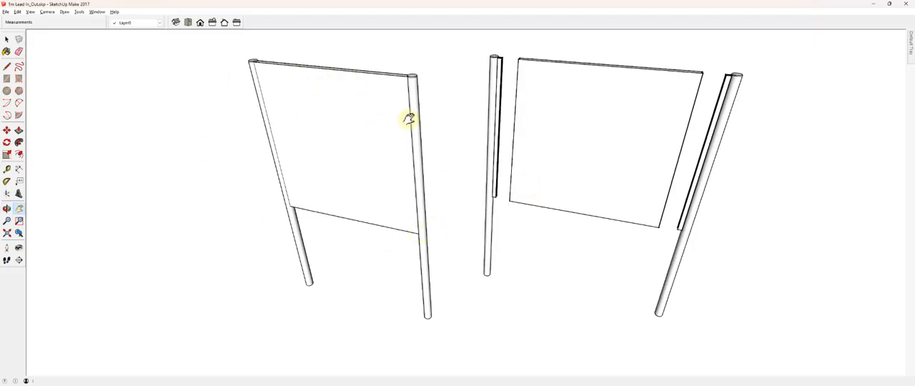
pyautogui.moveTo(458, 123); pyautogui.dragTo(302, 152)
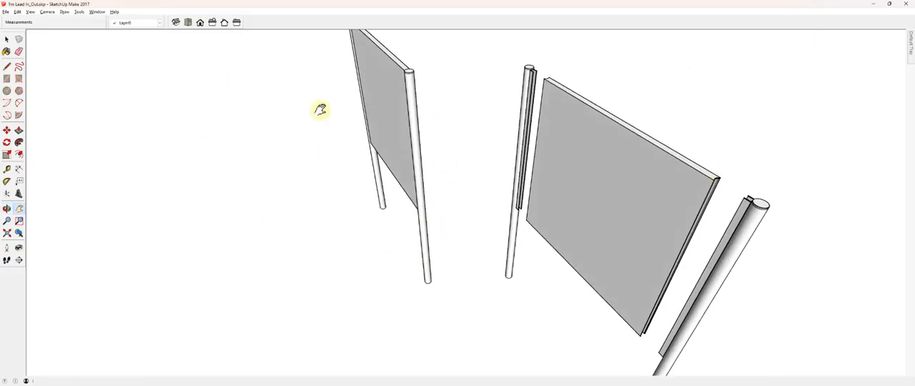
pyautogui.moveTo(713, 131); pyautogui.dragTo(626, 116)
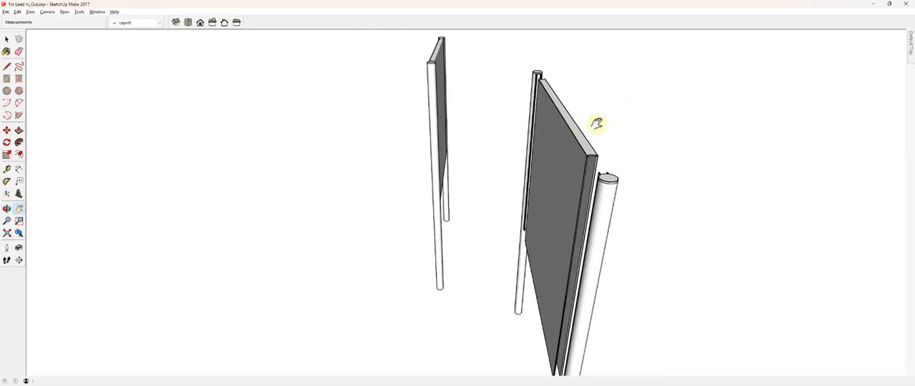
pyautogui.moveTo(617, 149); pyautogui.dragTo(417, 176)
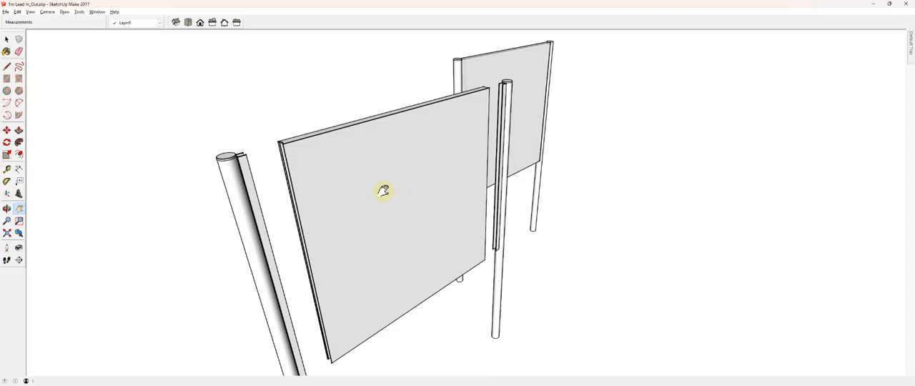
pyautogui.press('o')
pyautogui.moveTo(164, 140); pyautogui.dragTo(600, 282)
pyautogui.press('h')
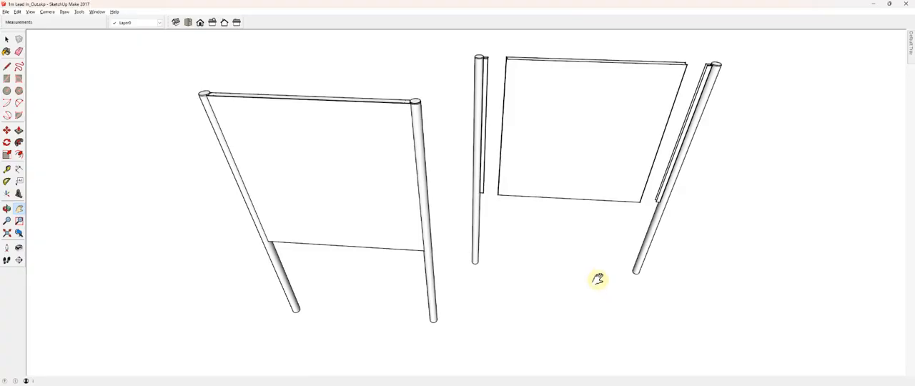
# - Switch back to Acrobat and check the lead-in/out artwork's page box sizes in the Inspector, closing it again
pyautogui.hotkey('alt', 'Tab')
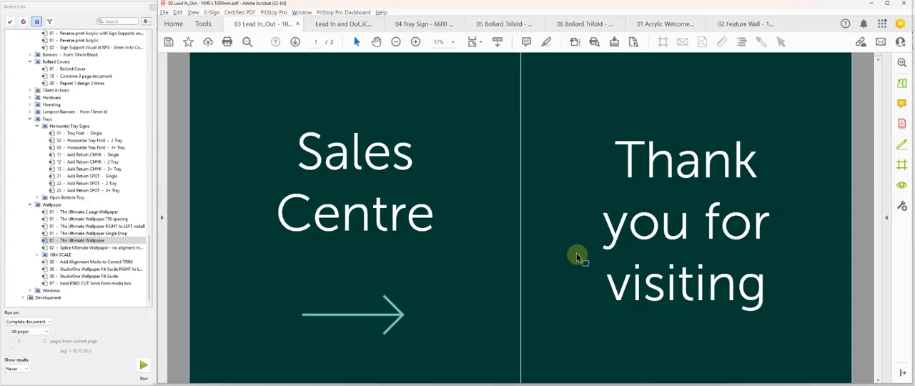
pyautogui.click(704, 43)
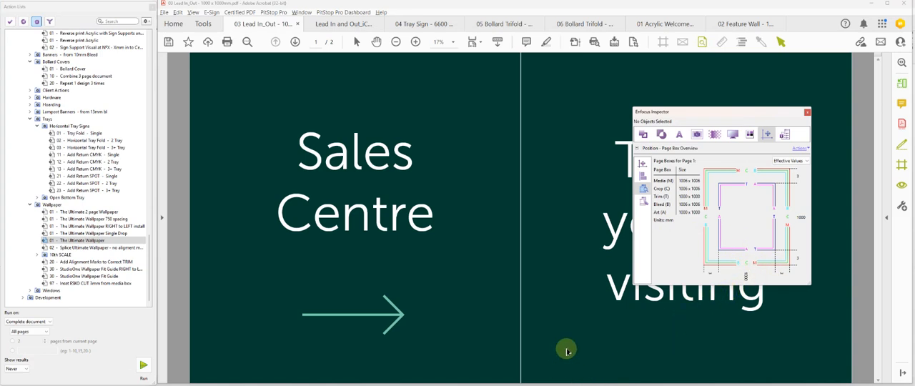
pyautogui.click(807, 112)
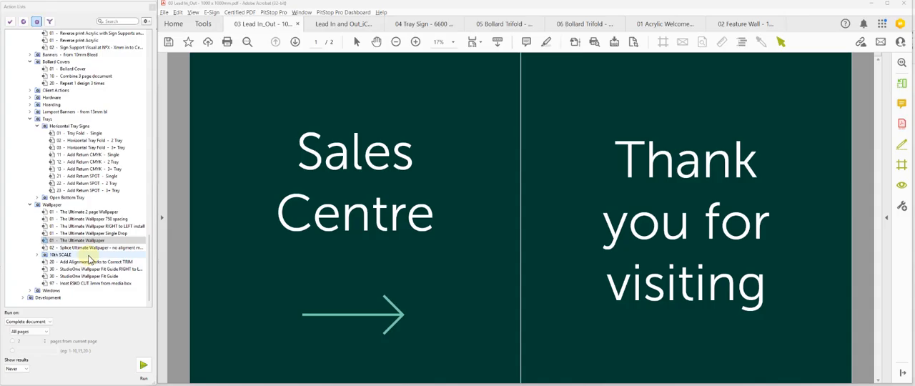
# - Run the Lead-in/Lead-out 1000 x 1000mm Tabard action on the complete document, and view the matching Lead In and Out_iCut file
pyautogui.scroll(4, 90, 261)
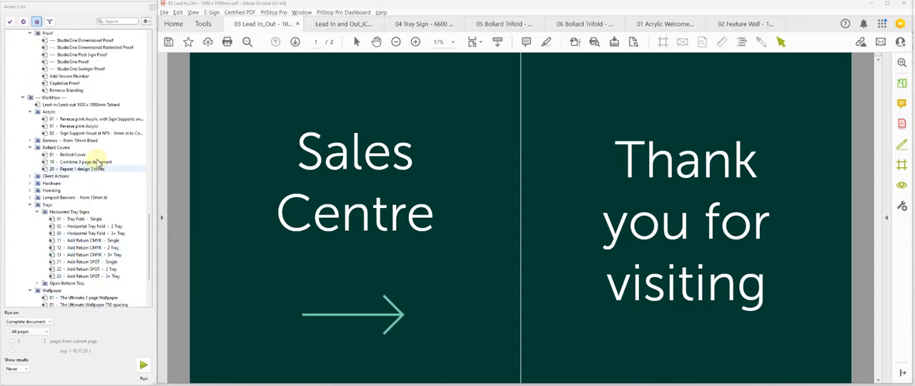
pyautogui.click(90, 104)
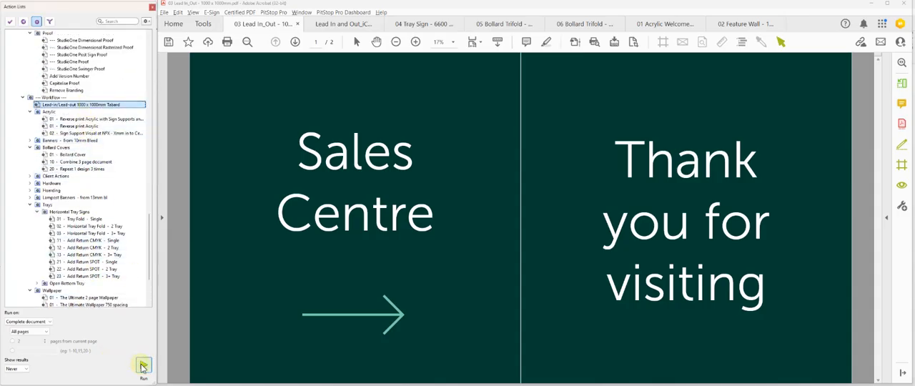
pyautogui.click(143, 366)
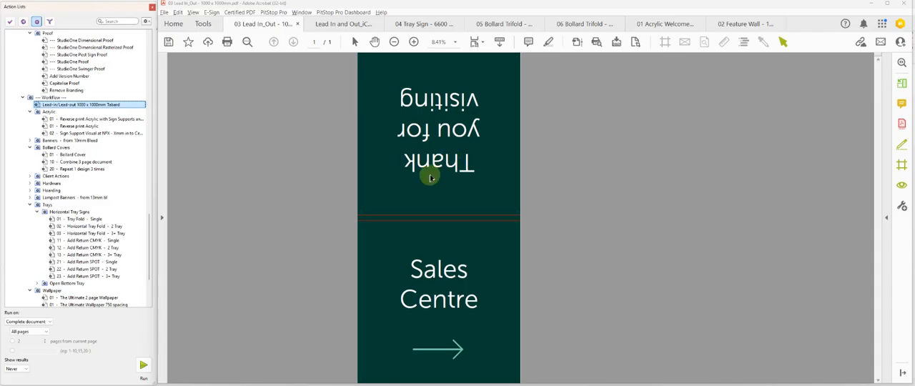
pyautogui.click(353, 25)
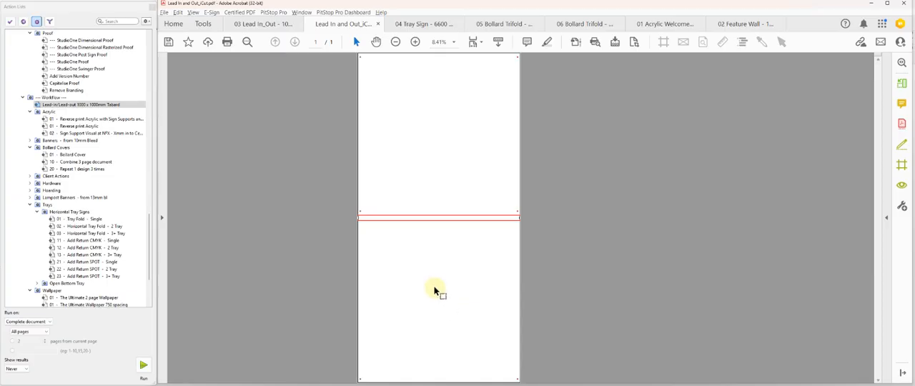
# - Open the 04 Tray Sign PDF and display its page box overview in the Inspector together with the page box outlines
pyautogui.click(411, 25)
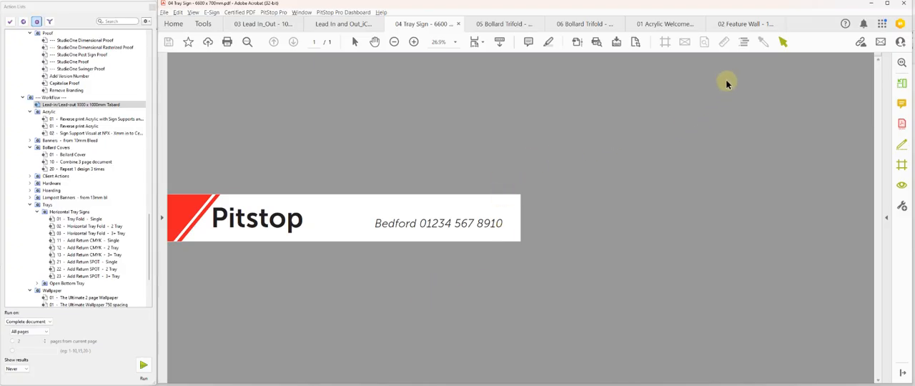
pyautogui.click(704, 42)
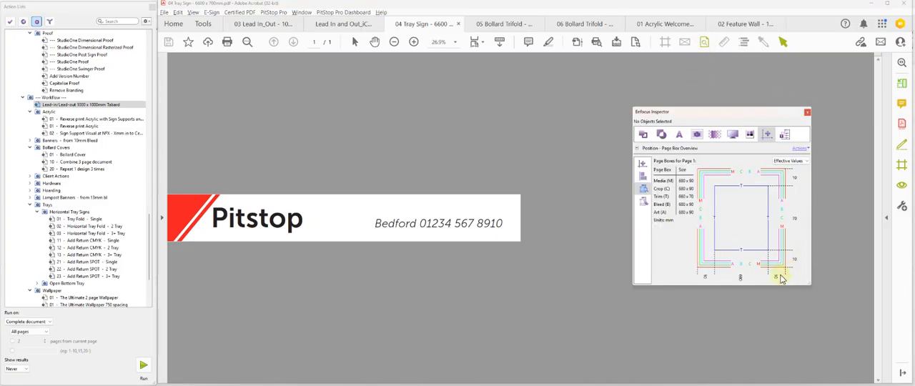
pyautogui.click(665, 43)
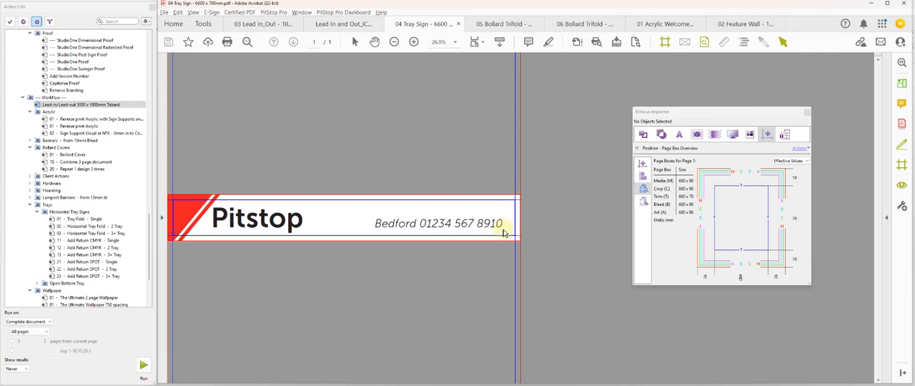
# - Split the tray sign into 3 panels horizontally with 10 mm bleed, left cut 220 mm and right cut 231.5 mm, and check the second panel's boxes
pyautogui.scroll(11, 90, 159)
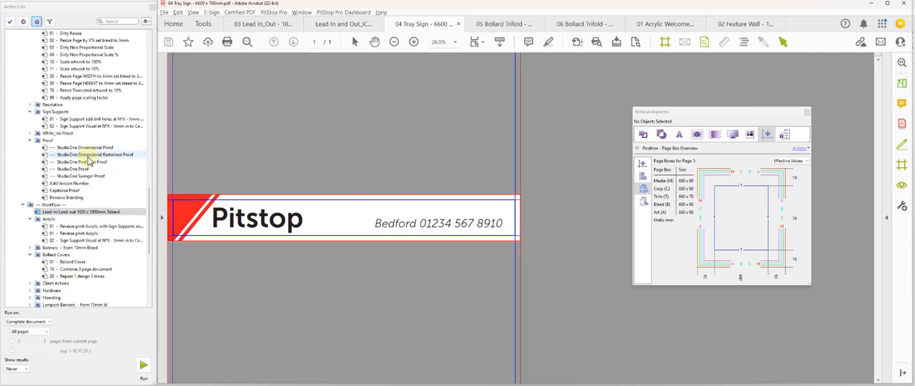
pyautogui.scroll(10, 88, 160)
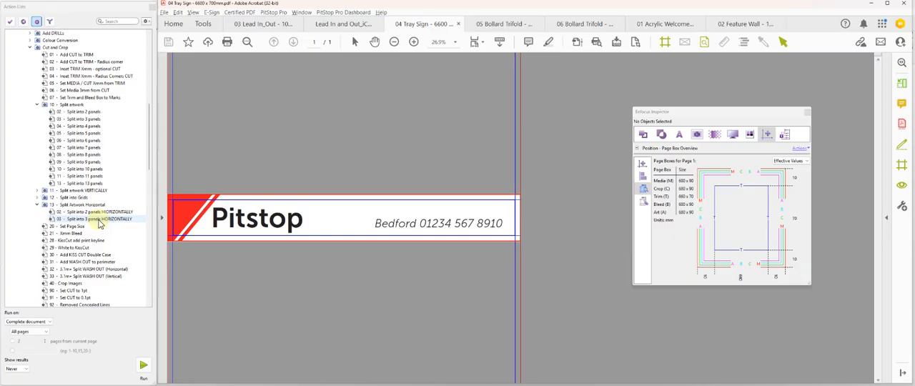
pyautogui.click(99, 221)
pyautogui.click(143, 364)
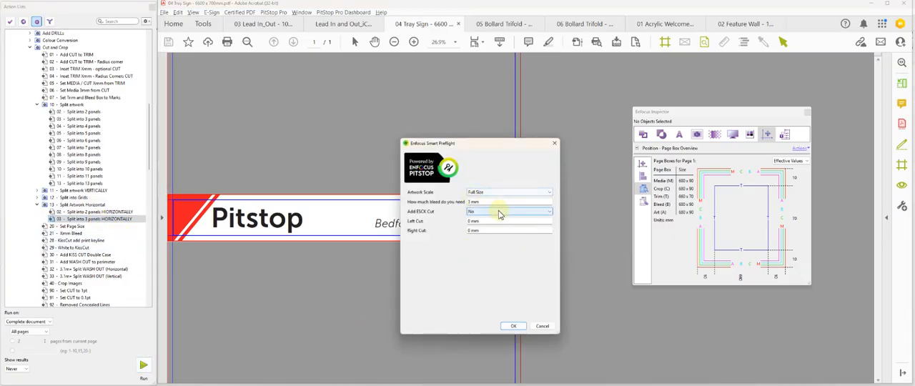
pyautogui.moveTo(480, 202); pyautogui.dragTo(459, 205)
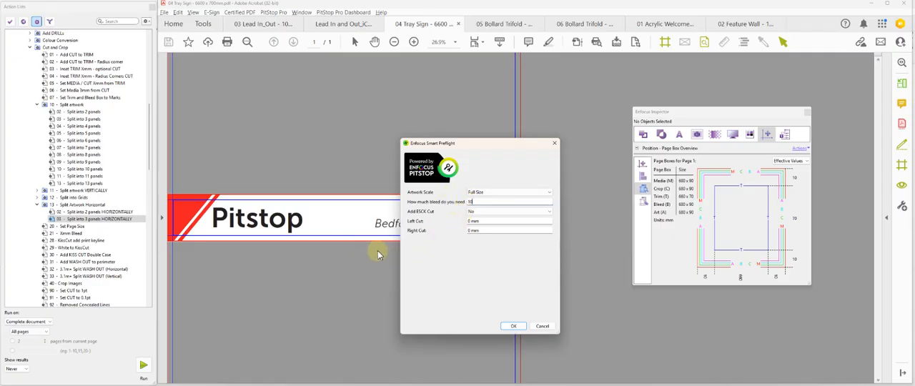
pyautogui.click(493, 221)
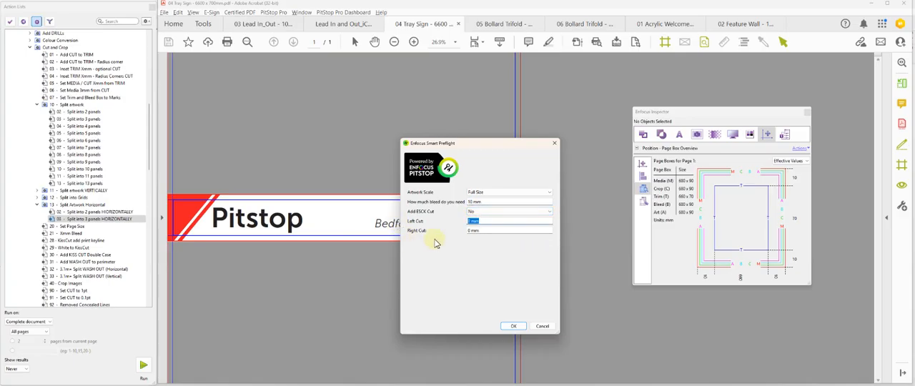
pyautogui.write('220')
pyautogui.click(491, 230)
pyautogui.write('2')
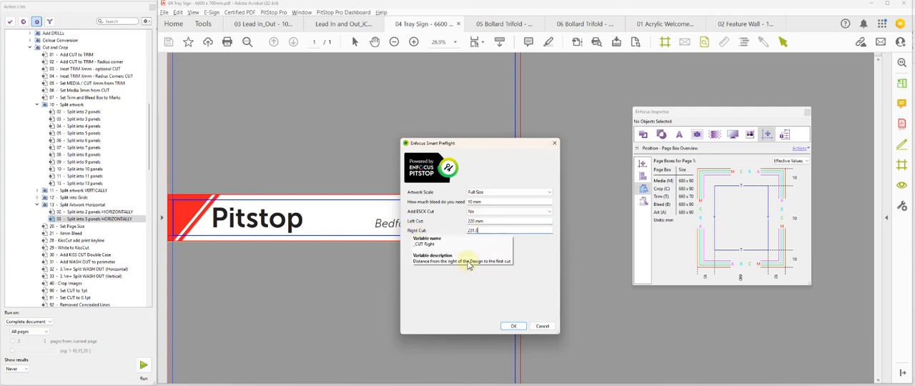
pyautogui.click(472, 310)
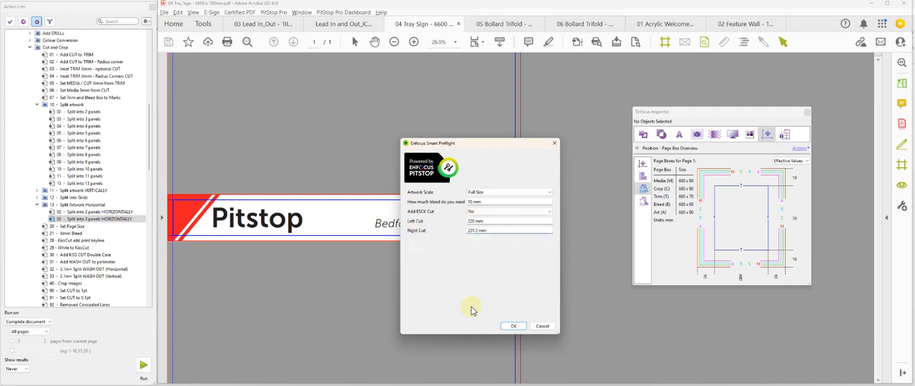
pyautogui.click(513, 326)
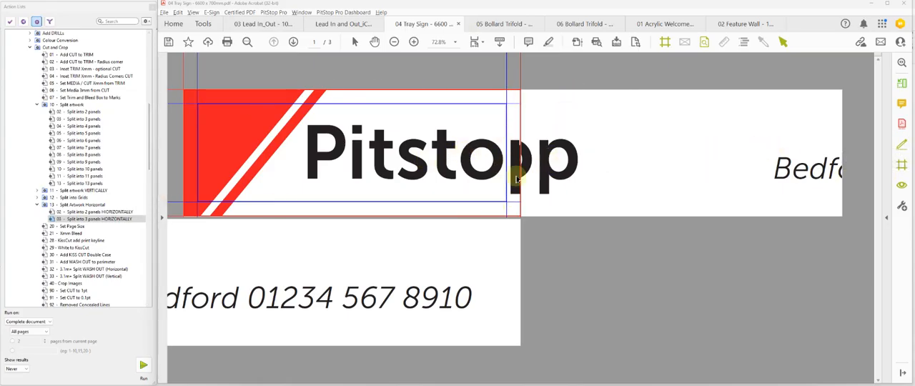
pyautogui.click(671, 40)
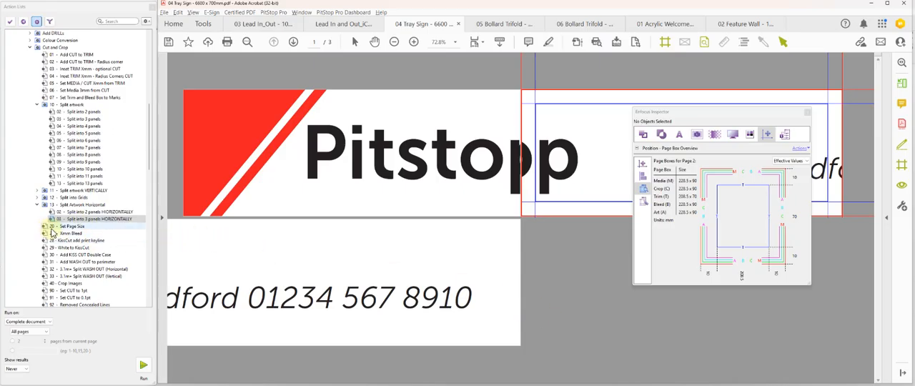
# - Run the Horizontal Tray Fold - 3+ Tray action at 10th size with 75 mm return depth and side cuts, and check the second panel's boxes
pyautogui.scroll(-5, 69, 240)
pyautogui.scroll(-15, 70, 240)
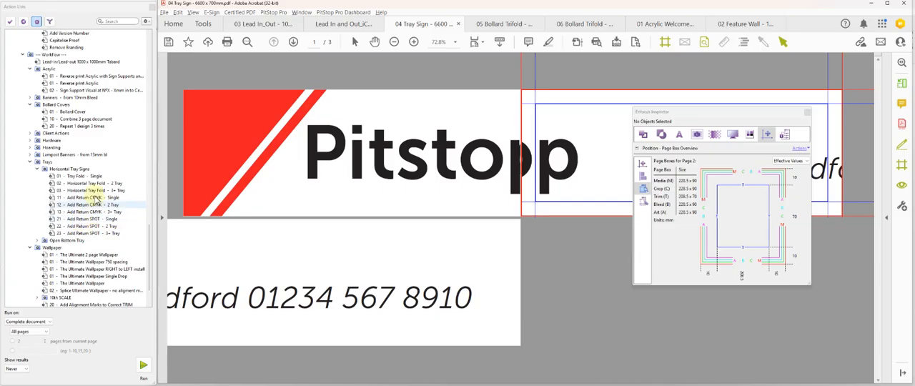
pyautogui.click(94, 192)
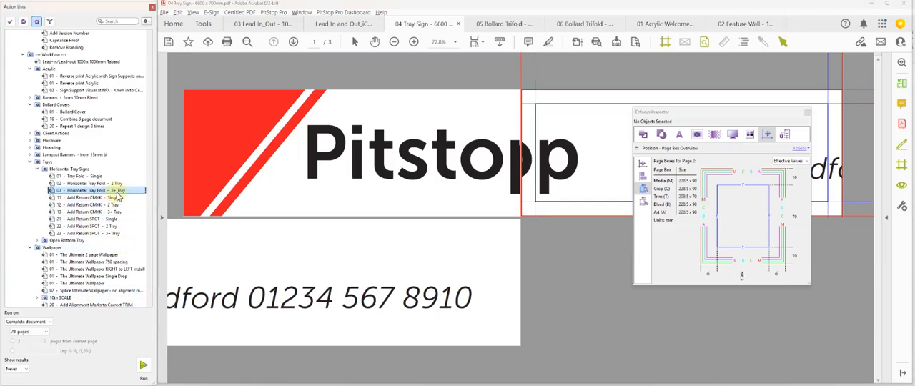
pyautogui.click(143, 365)
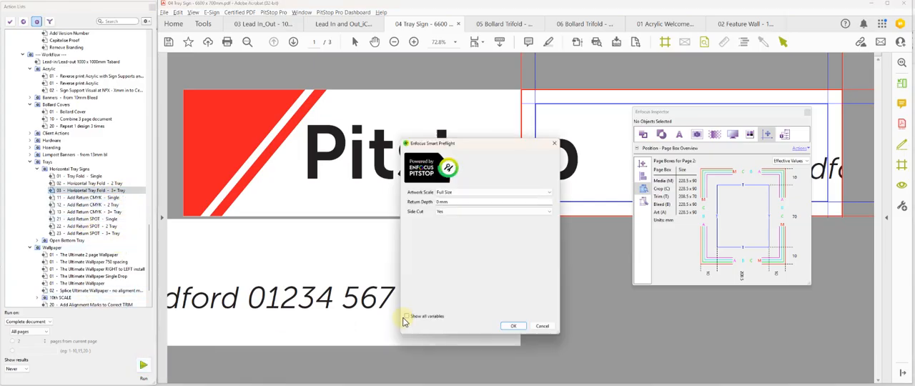
pyautogui.click(457, 194)
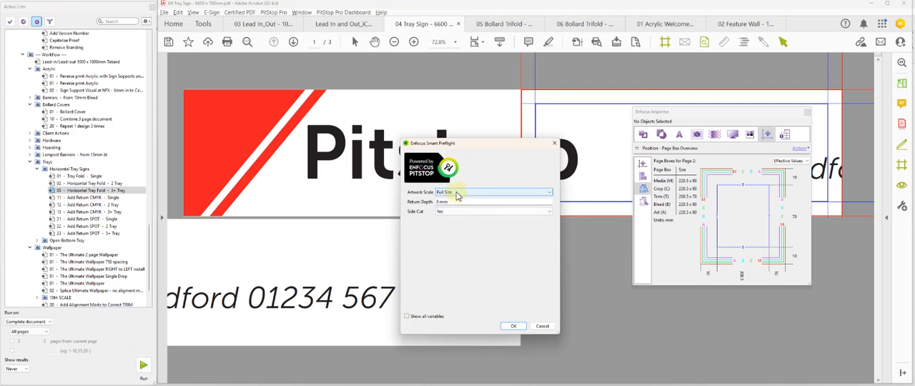
pyautogui.click(457, 195)
pyautogui.click(457, 200)
pyautogui.click(456, 202)
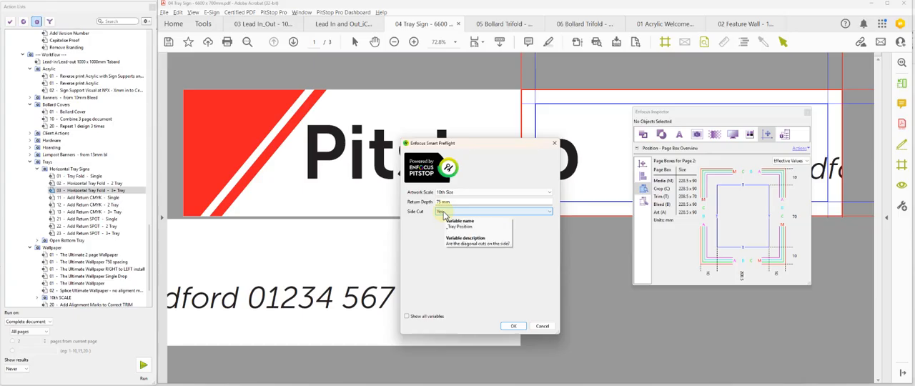
pyautogui.click(513, 327)
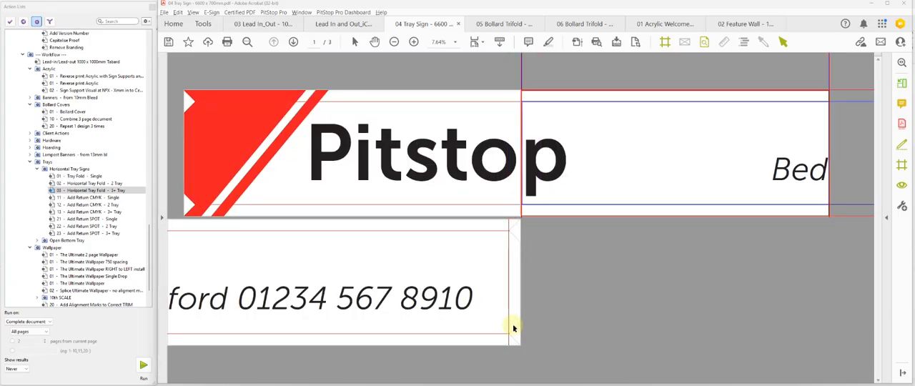
pyautogui.click(667, 41)
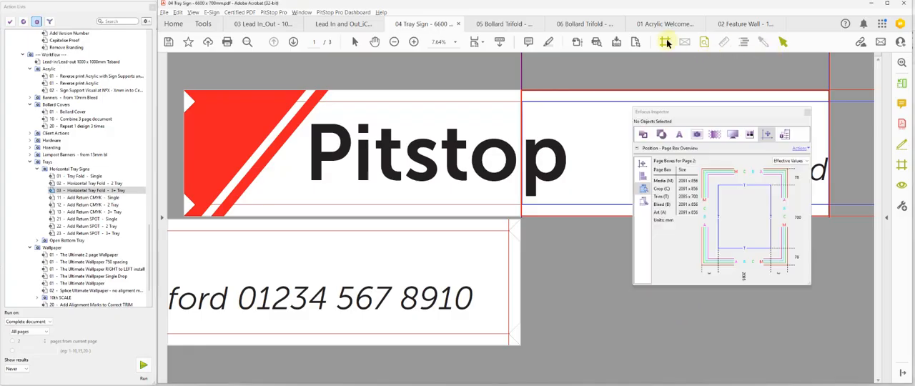
pyautogui.click(807, 112)
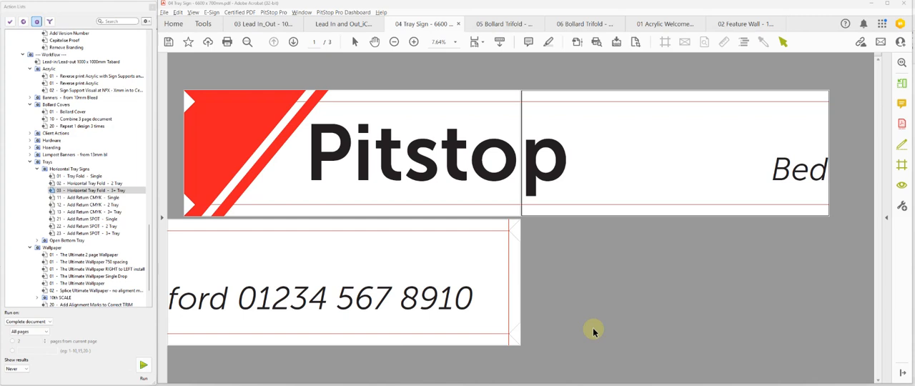
# - Revert the 04 Tray Sign PDF to its last saved version
pyautogui.click(165, 13)
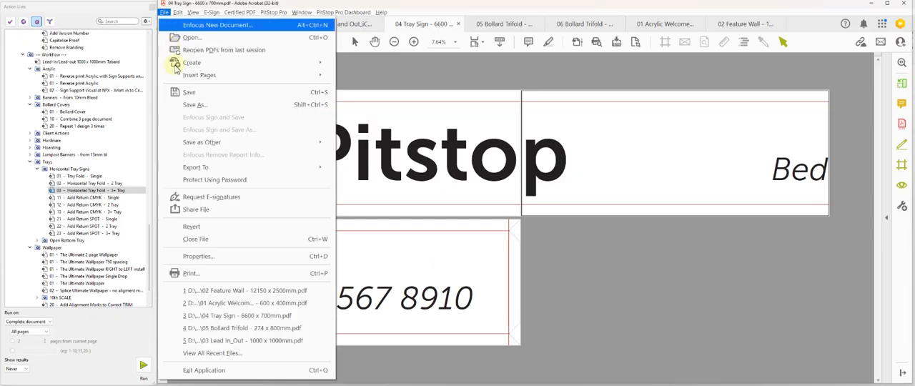
pyautogui.click(192, 227)
pyautogui.click(579, 214)
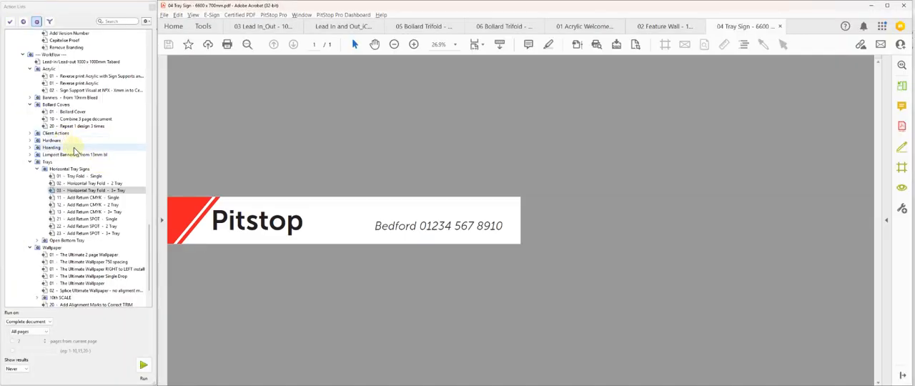
# - Scale the tray sign with Dirty Non Proportional Scale %, using 120% in Y and a larger percentage in X, and switch back to Acrobat
pyautogui.scroll(1, 74, 151)
pyautogui.scroll(1, 75, 151)
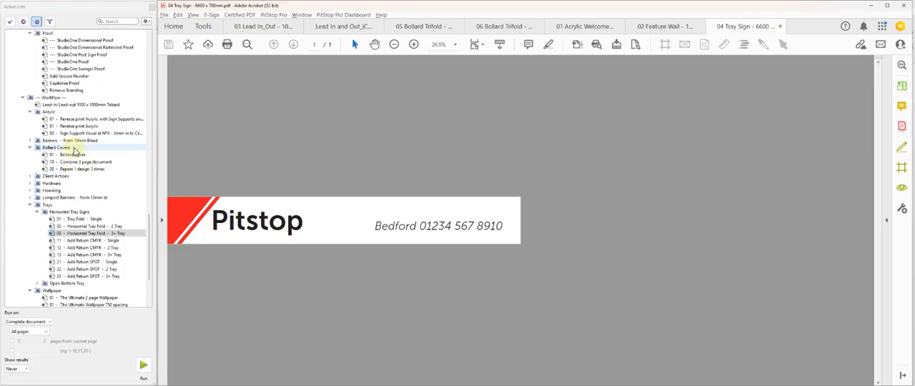
pyautogui.scroll(7, 74, 151)
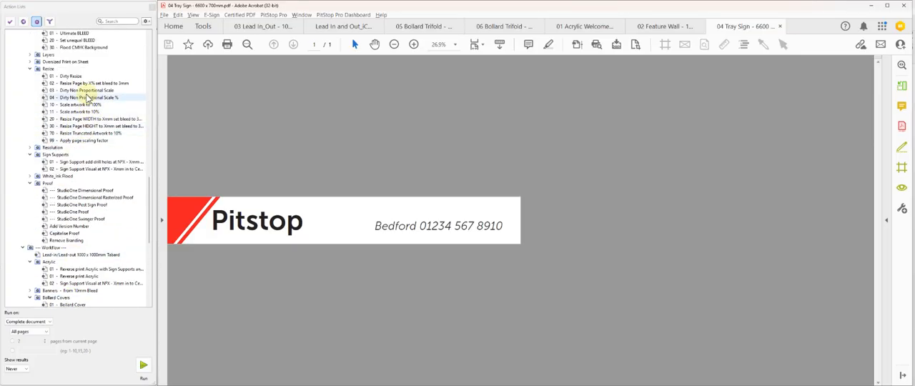
pyautogui.click(88, 98)
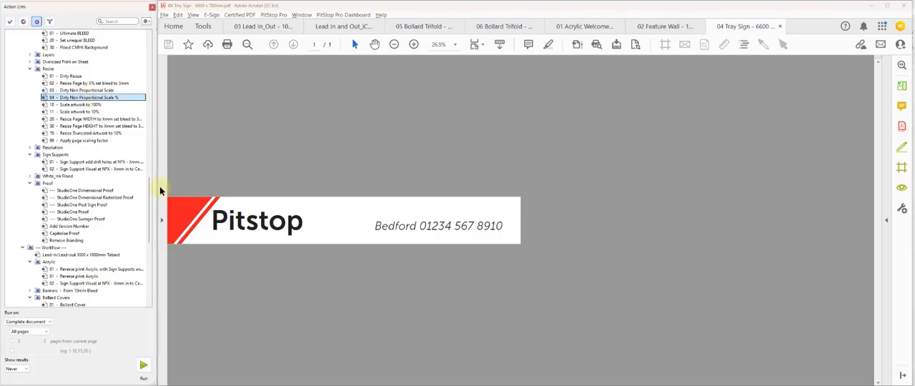
pyautogui.click(144, 365)
pyautogui.doubleClick(449, 193)
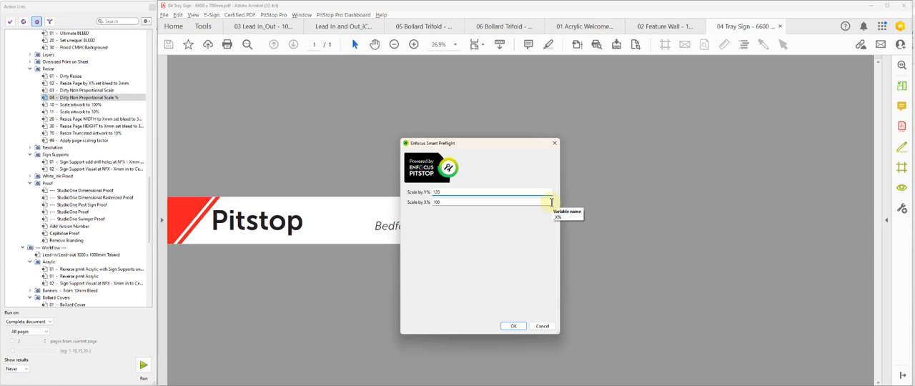
pyautogui.doubleClick(551, 203)
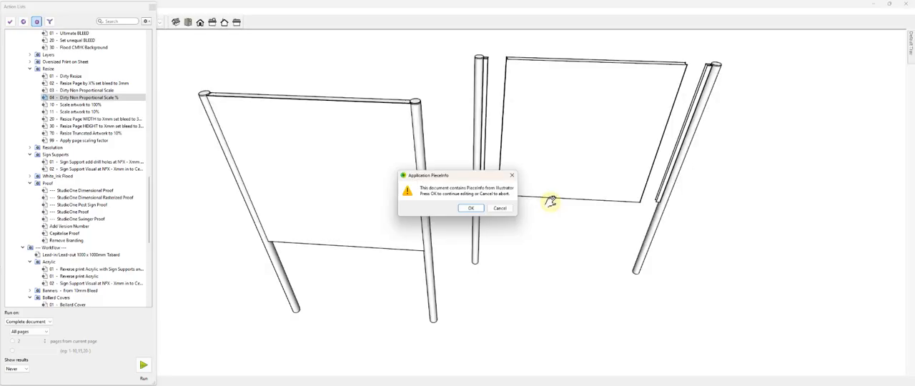
pyautogui.press('Return')
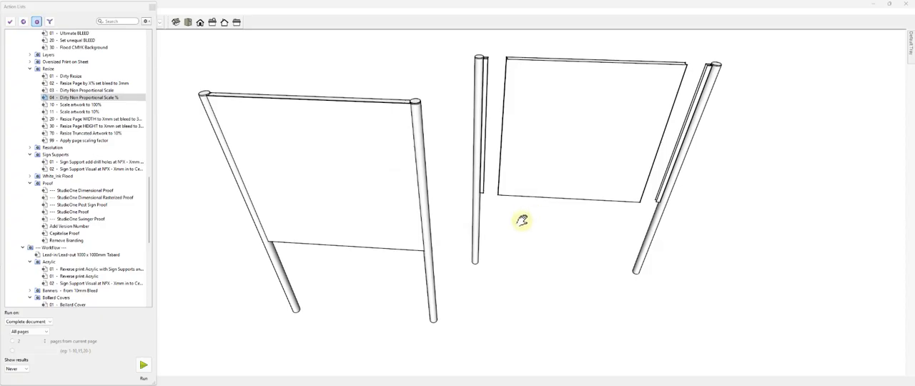
pyautogui.hotkey('alt', 'Tab')
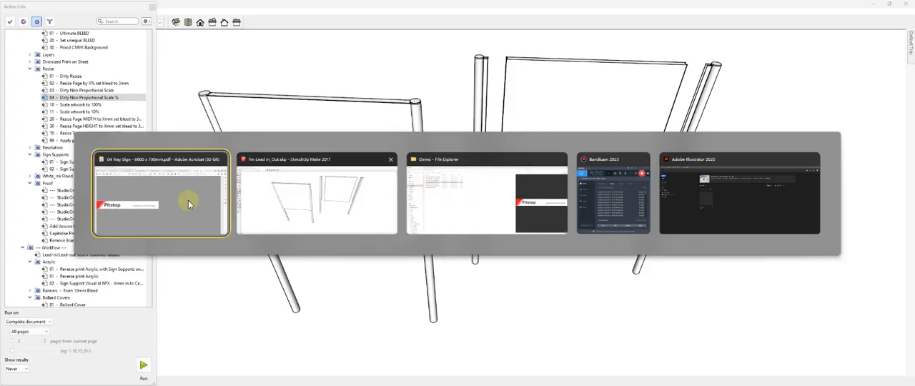
pyautogui.click(147, 202)
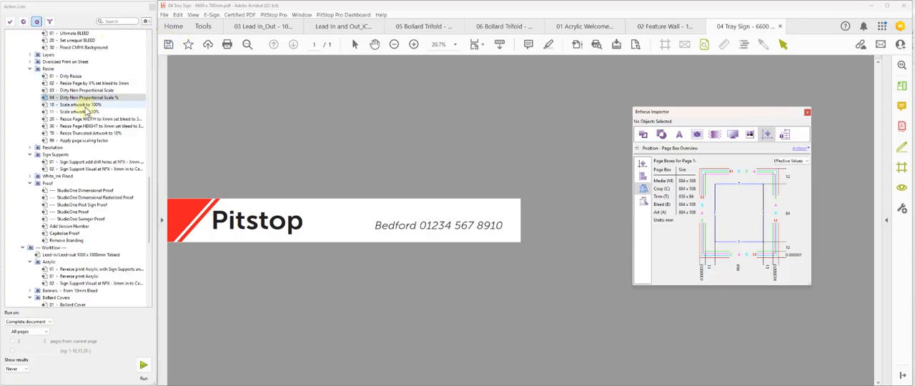
# - Split the rescaled tray sign into 4 panels at full size with 10 mm bleed and no cut, and check the first panel's page boxes
pyautogui.scroll(5, 95, 121)
pyautogui.scroll(10, 95, 121)
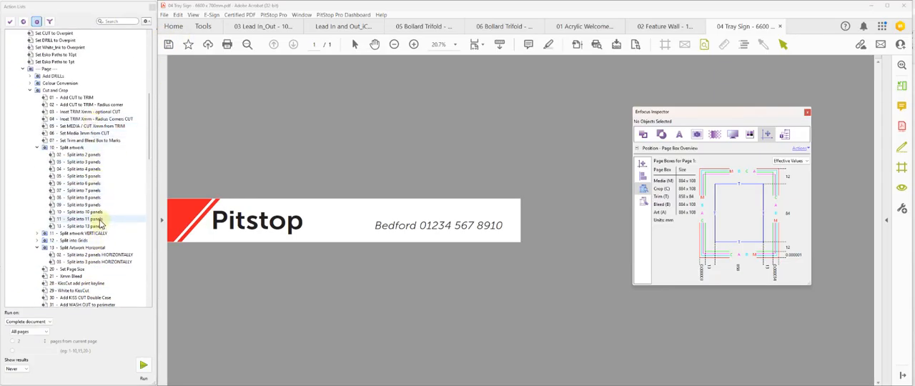
pyautogui.click(91, 170)
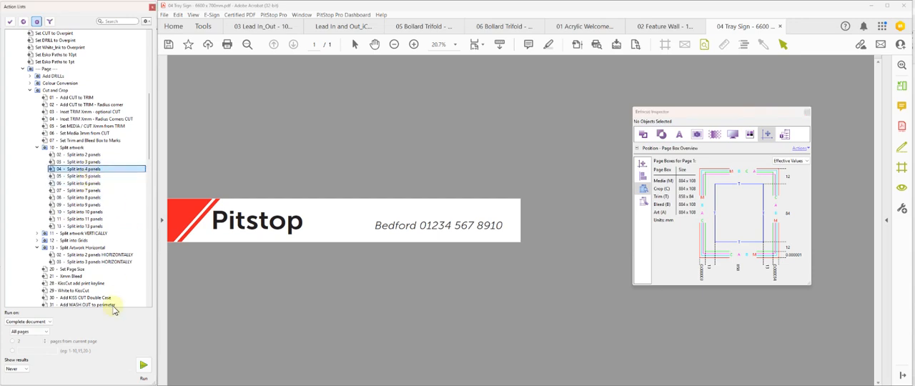
pyautogui.click(143, 366)
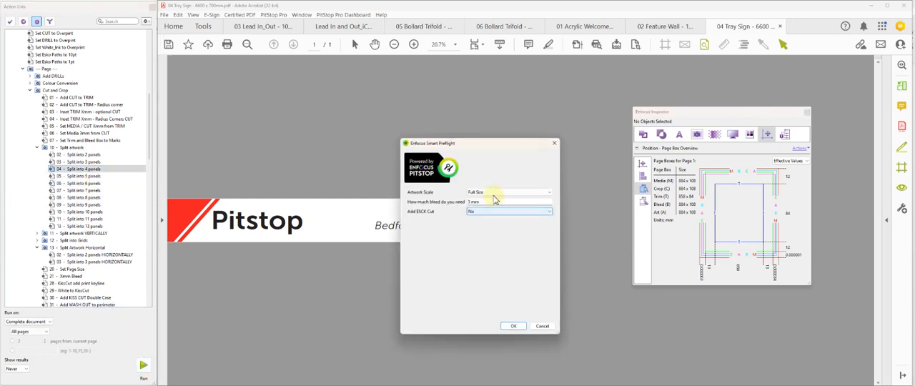
pyautogui.moveTo(551, 203); pyautogui.dragTo(370, 200)
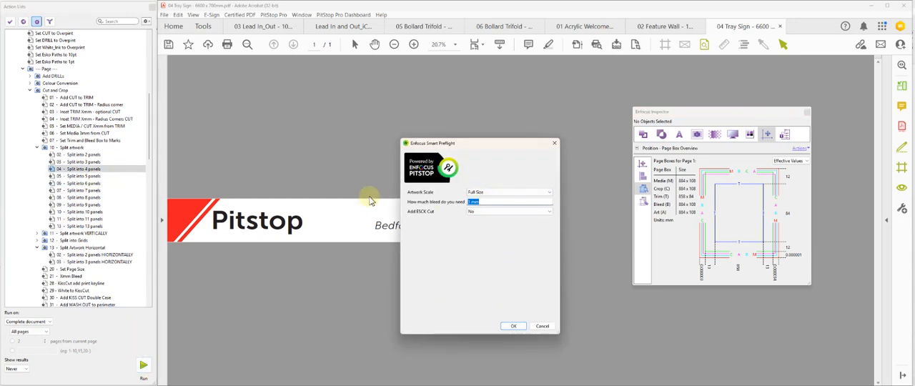
pyautogui.write('10')
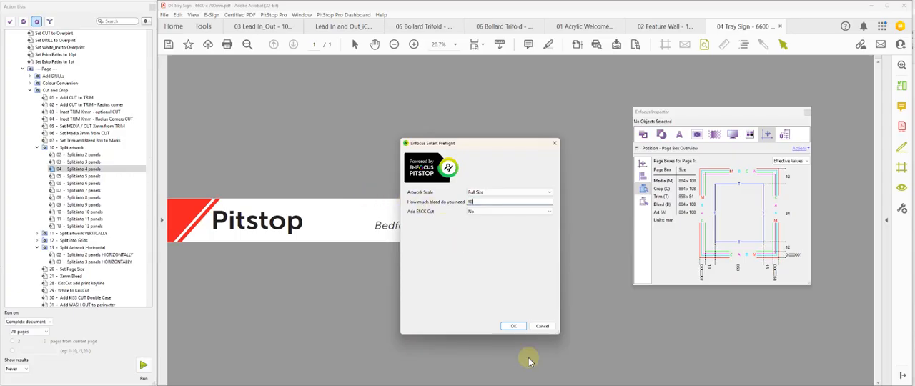
pyautogui.click(513, 326)
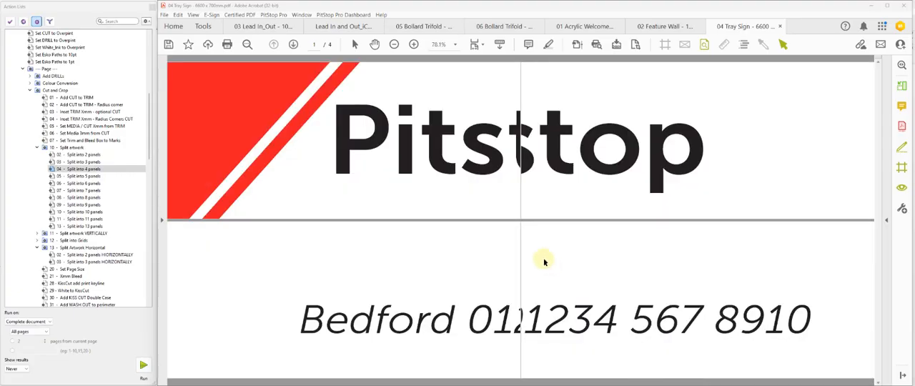
pyautogui.click(665, 44)
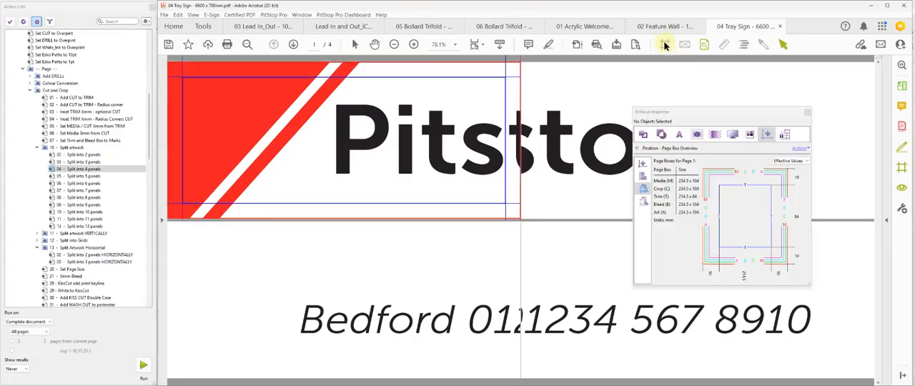
pyautogui.click(665, 45)
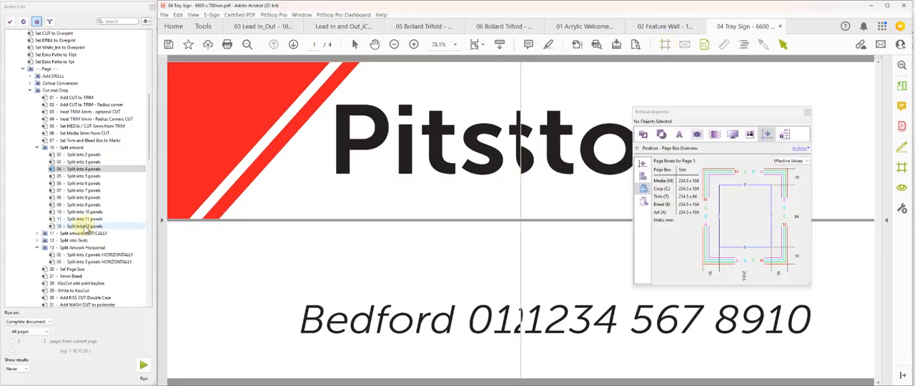
# - Run the Horizontal Tray Fold - 3+ Tray action on the four panels at 10th size with 50 mm return depth and side cut off
pyautogui.scroll(-1, 111, 209)
pyautogui.scroll(-10, 111, 209)
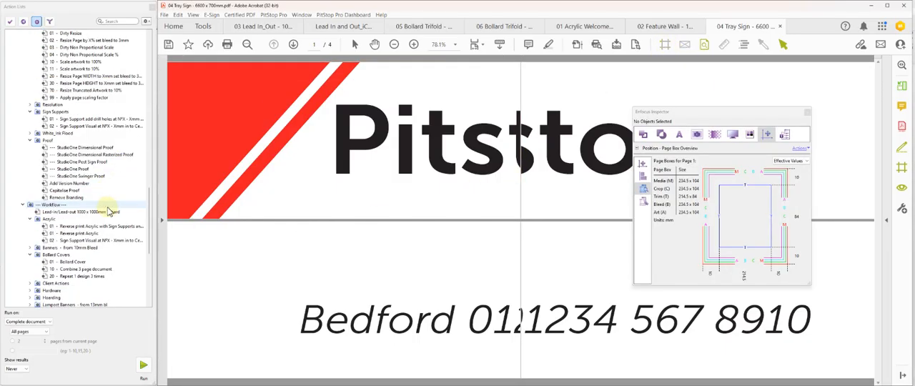
pyautogui.scroll(-1, 106, 209)
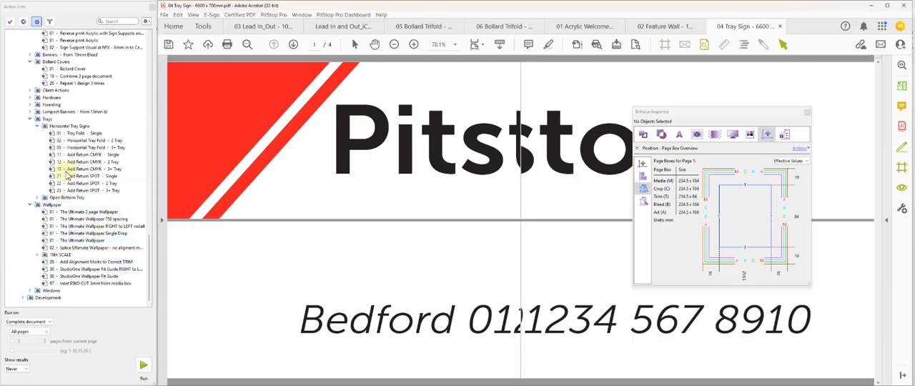
pyautogui.scroll(2, 66, 173)
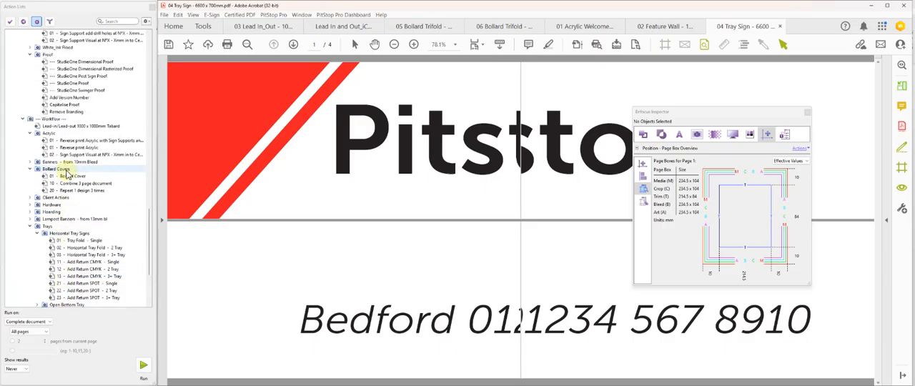
pyautogui.click(122, 255)
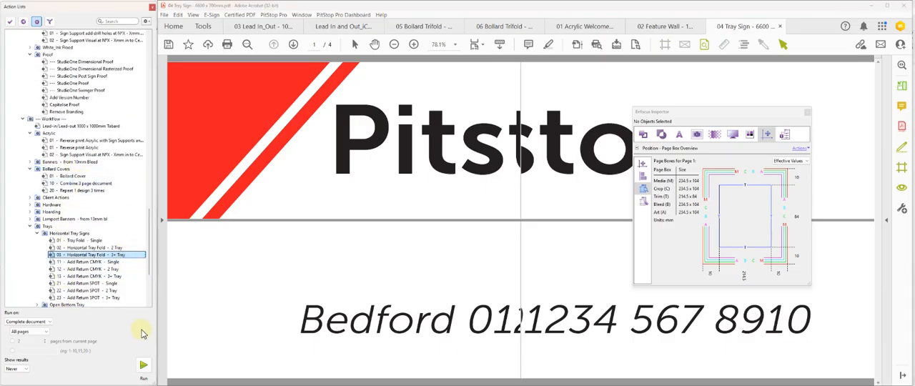
pyautogui.click(143, 367)
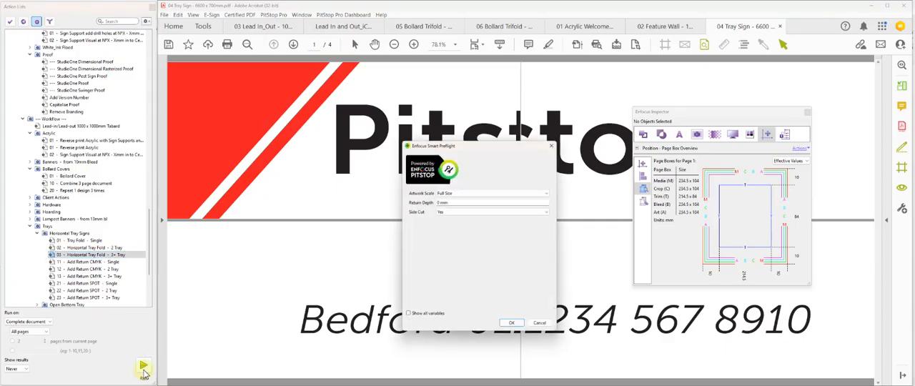
pyautogui.click(458, 193)
pyautogui.click(455, 201)
pyautogui.moveTo(454, 202); pyautogui.dragTo(384, 192)
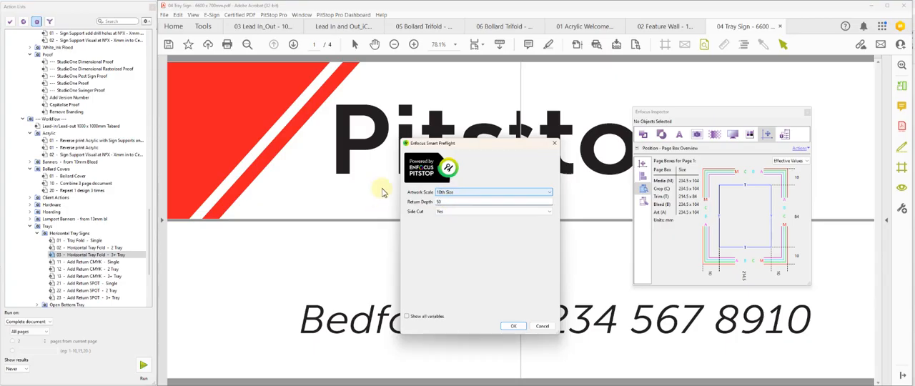
pyautogui.click(461, 212)
pyautogui.click(448, 226)
pyautogui.click(515, 326)
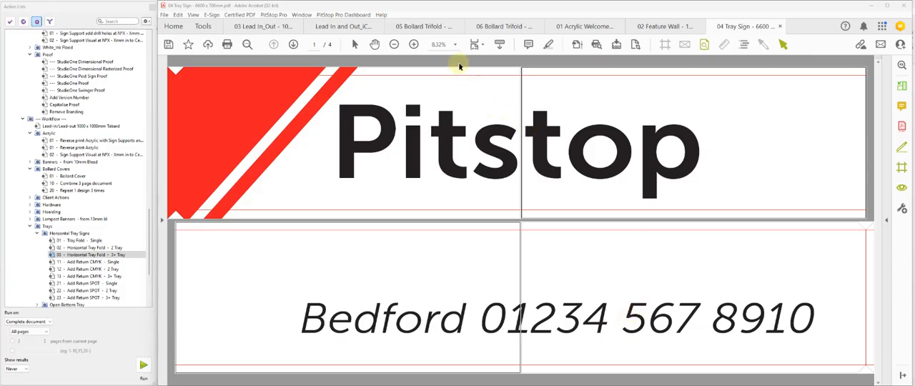
# - Switch to the 05 Bollard Trifold PDF and run the Bollard Covers action that repeats one design 3 times
pyautogui.click(428, 27)
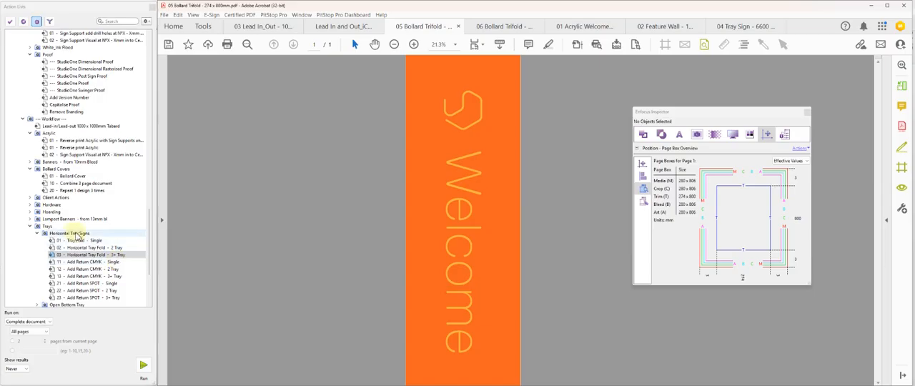
pyautogui.click(82, 191)
pyautogui.click(143, 366)
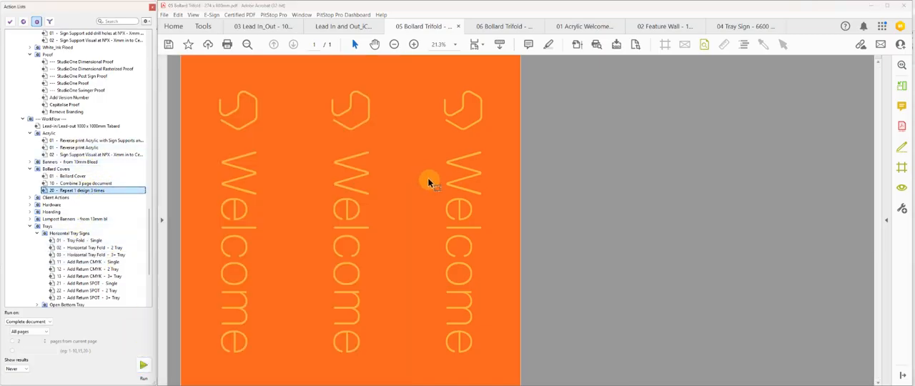
# - Run the Bollard Cover action on the repeated trifold design with 3 locks
pyautogui.click(83, 177)
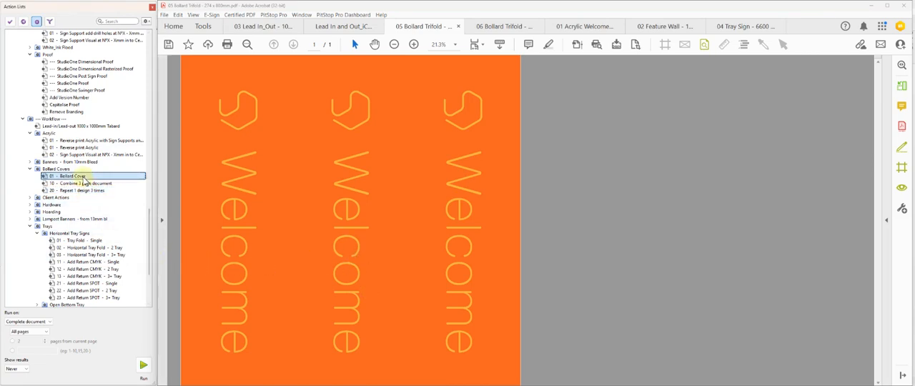
pyautogui.click(143, 366)
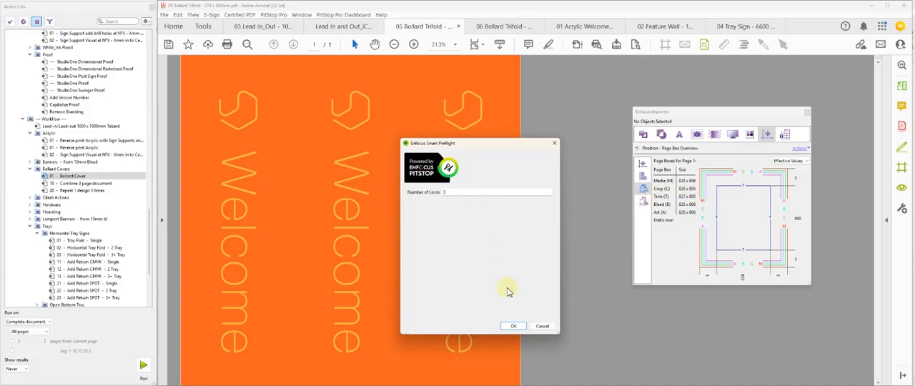
pyautogui.click(513, 326)
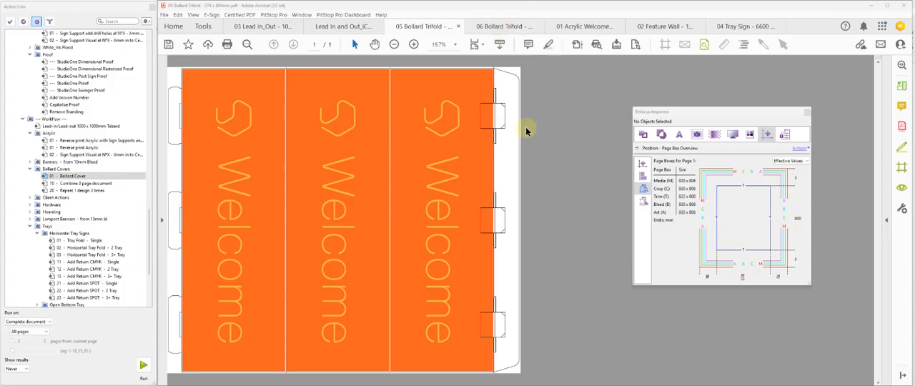
# - Switch to the 06 Bollard Trifold PDF and combine its three pages into one with the Combine 3 page document action
pyautogui.click(500, 26)
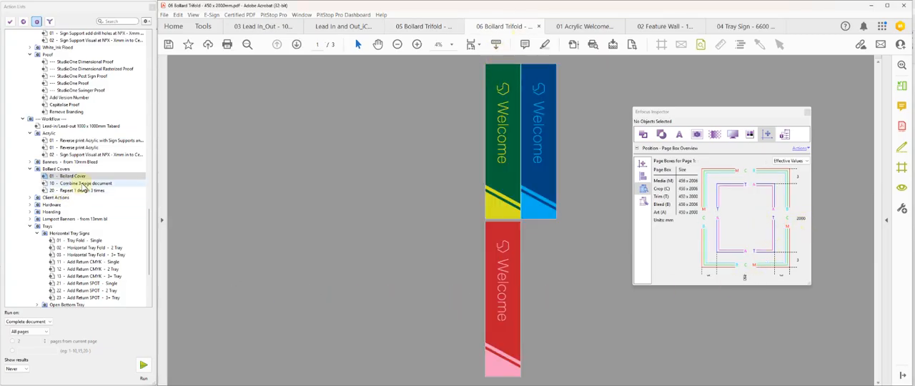
pyautogui.click(83, 184)
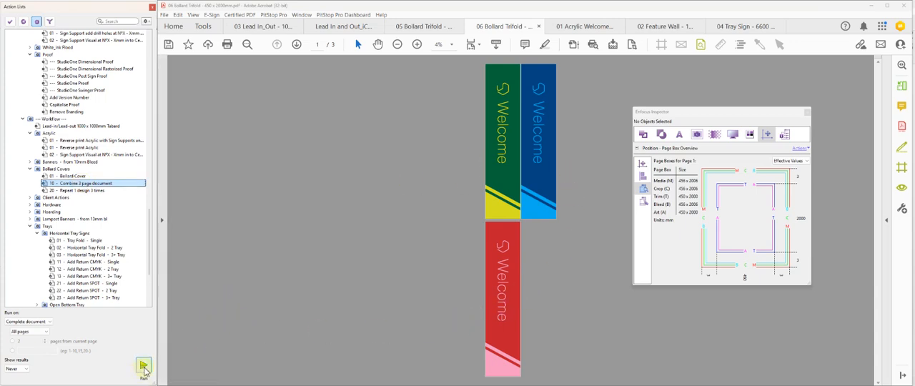
pyautogui.click(143, 366)
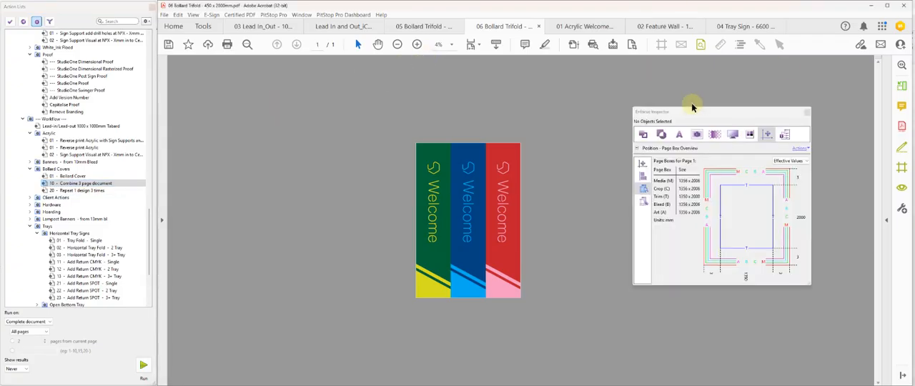
pyautogui.hotkey('ctrl', '0')
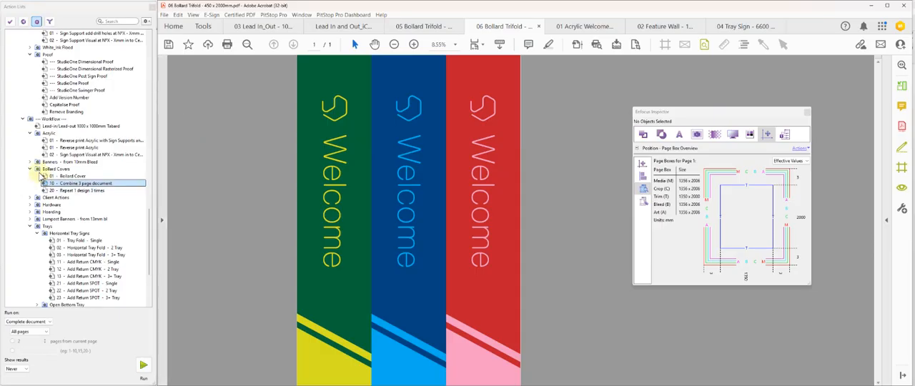
# - Run the Bollard Cover action on the combined three-colour design with 4 locks
pyautogui.click(53, 177)
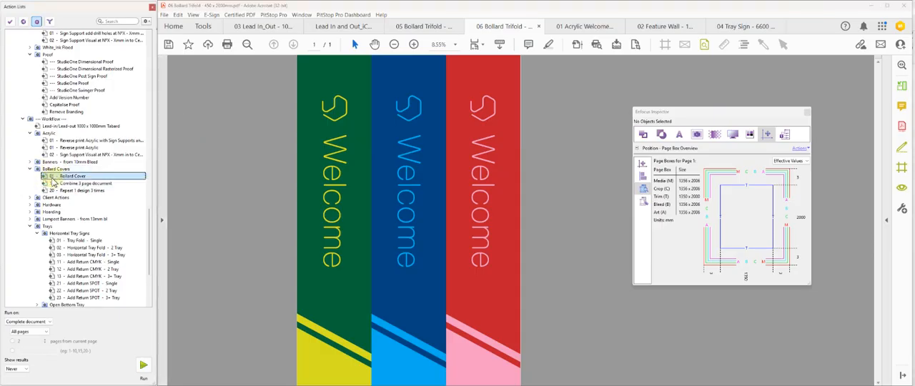
pyautogui.click(142, 365)
pyautogui.doubleClick(452, 192)
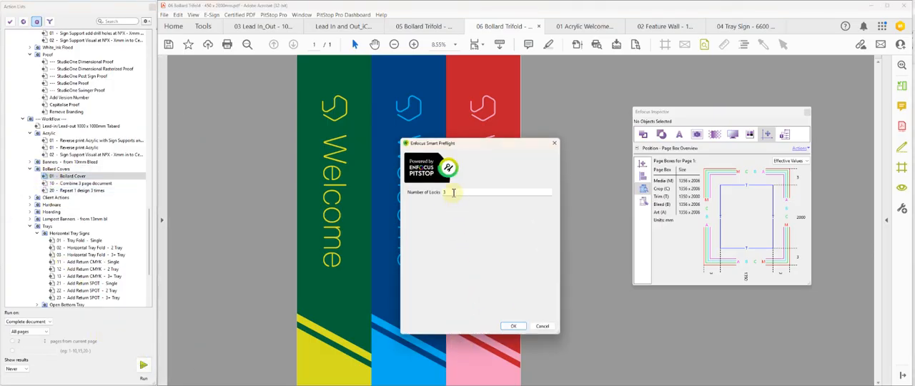
pyautogui.click(513, 325)
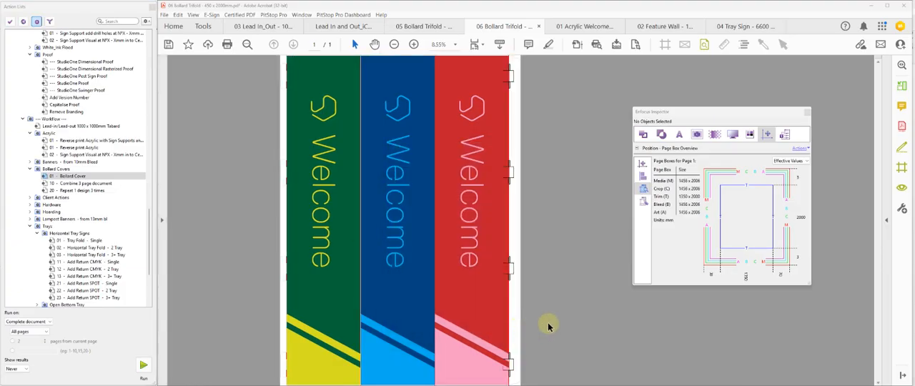